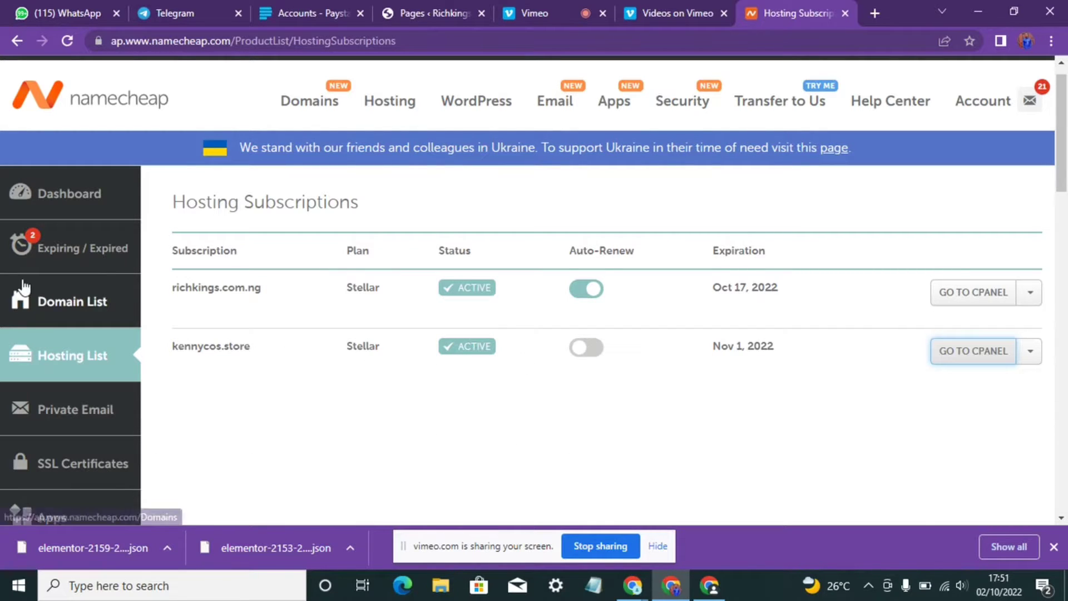
- From Namecheap's hosting list, open kennycos.store's cPanel in a new tab and switch to it
left_click(66, 303)
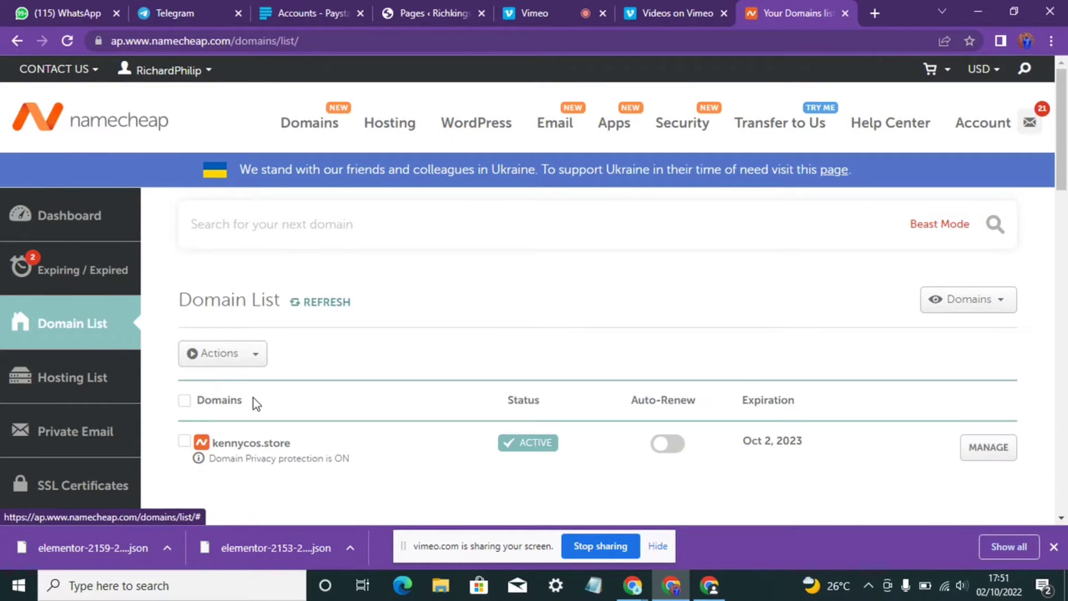
left_click(90, 399)
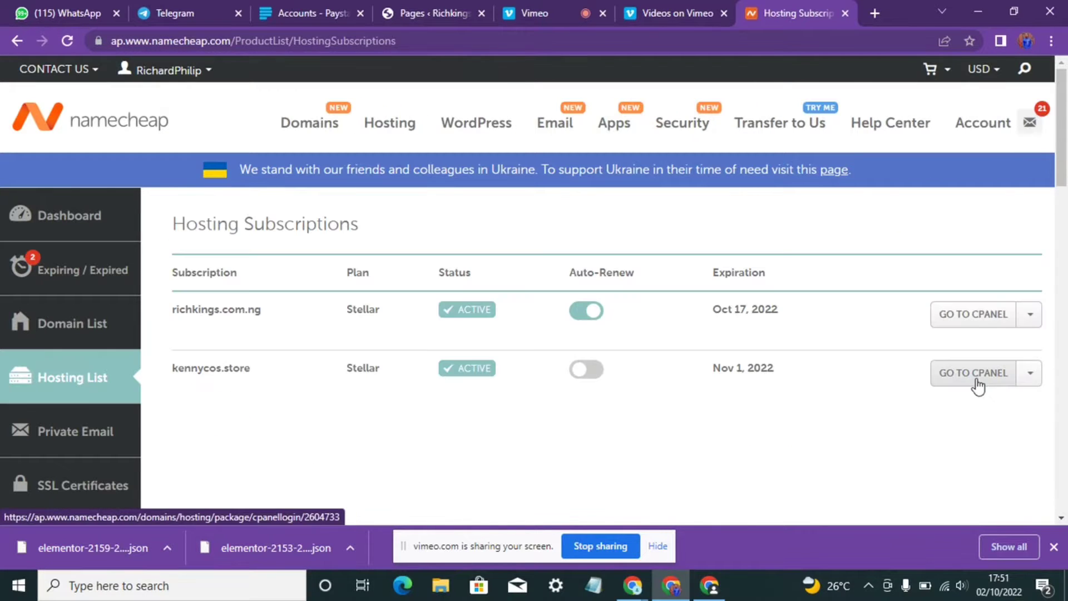
right_click(978, 385)
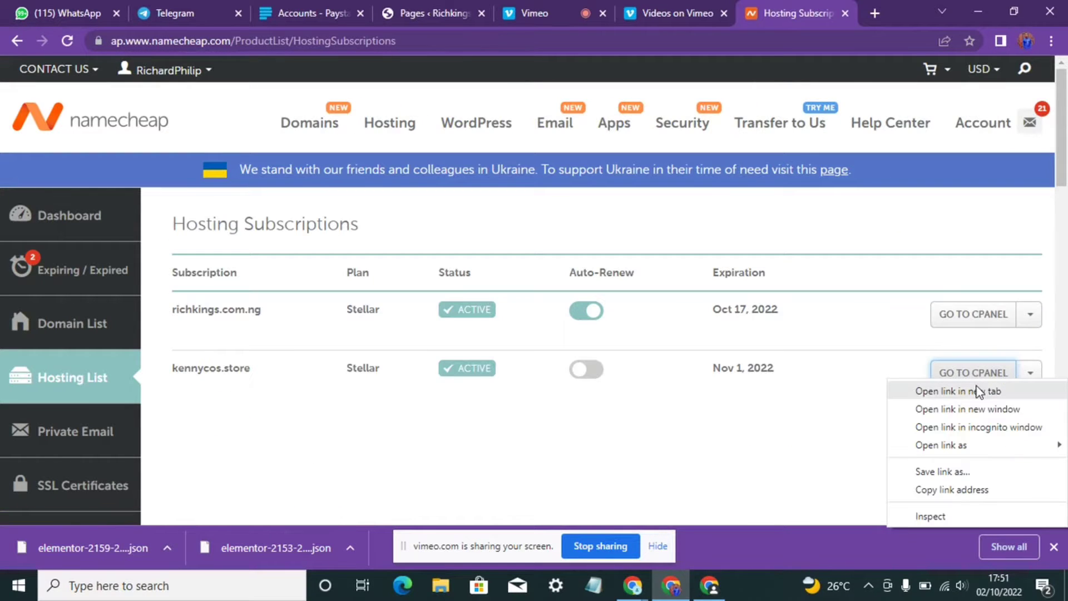
left_click(978, 391)
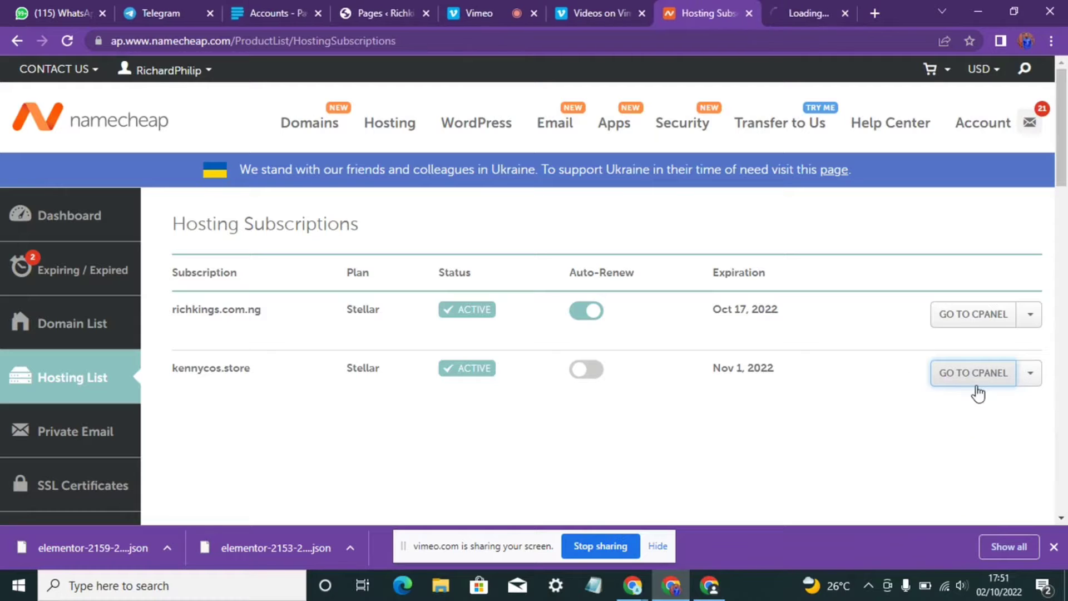
left_click(777, 12)
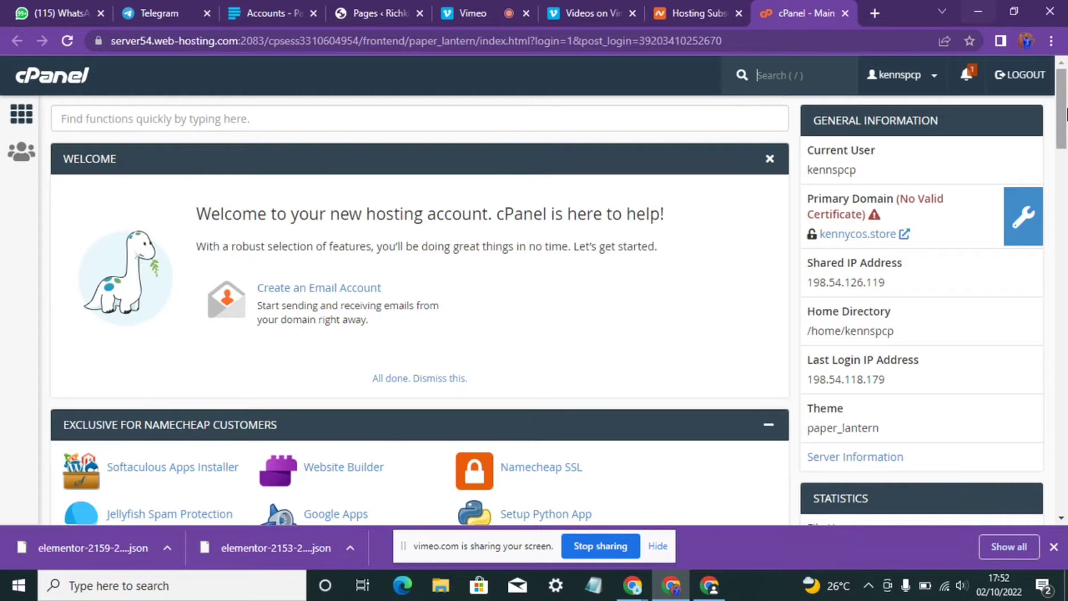
- Close cPanel's Welcome box and scroll down to the Softaculous Apps Installer section
left_click_drag(1063, 139, 1065, 258)
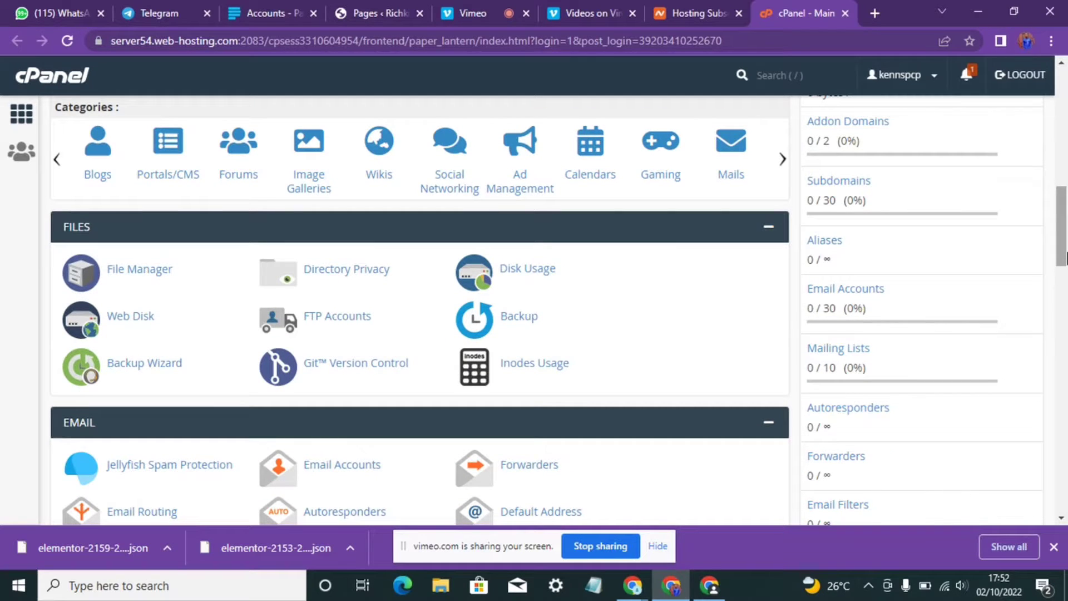
left_click_drag(1065, 259, 1066, 227)
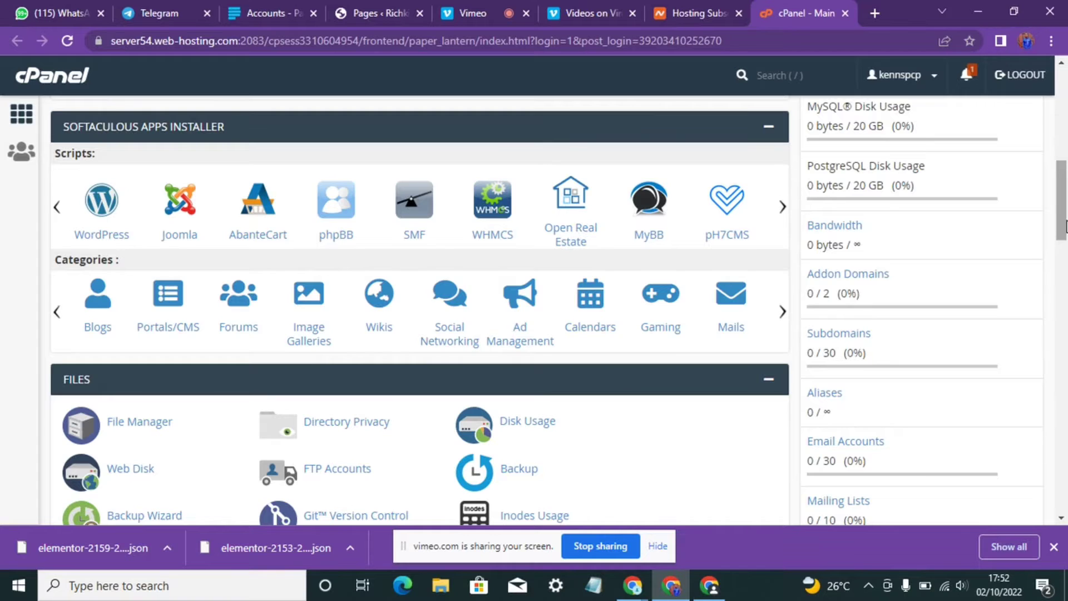
left_click_drag(1066, 227, 1066, 139)
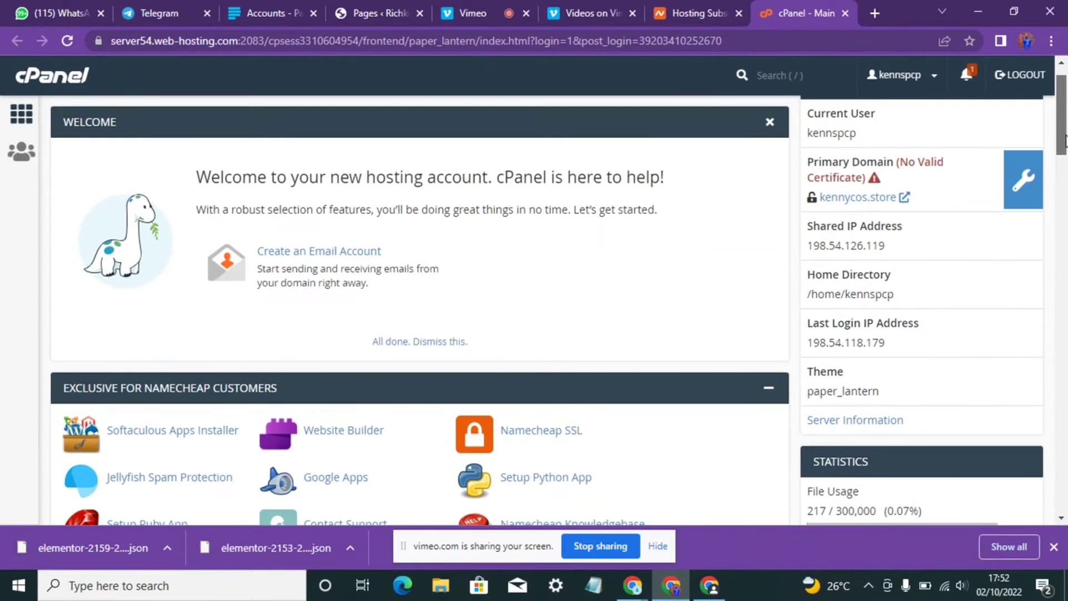
left_click(699, 7)
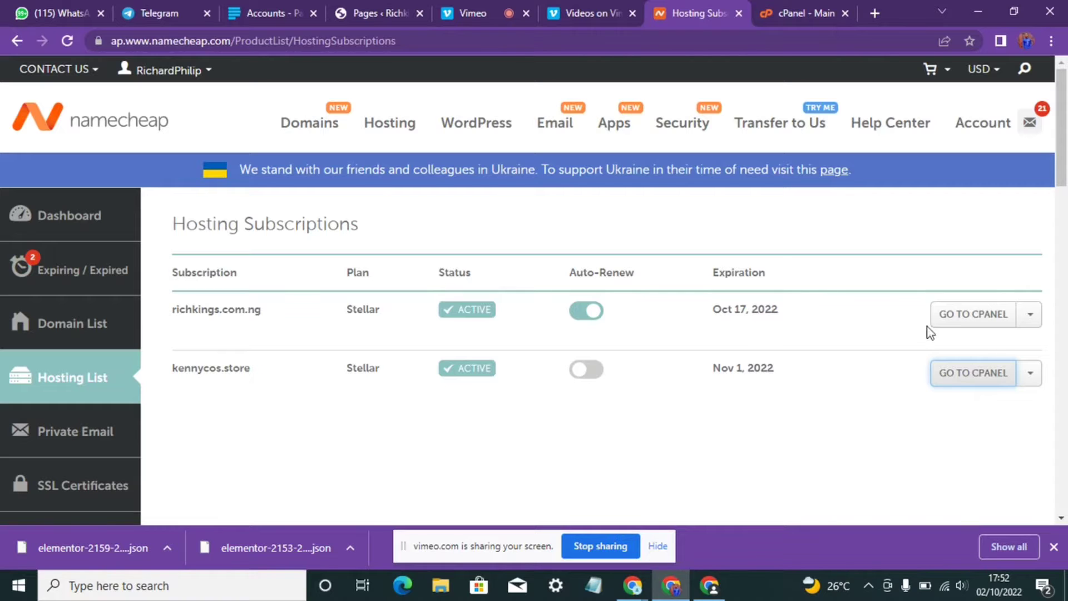
left_click(799, 6)
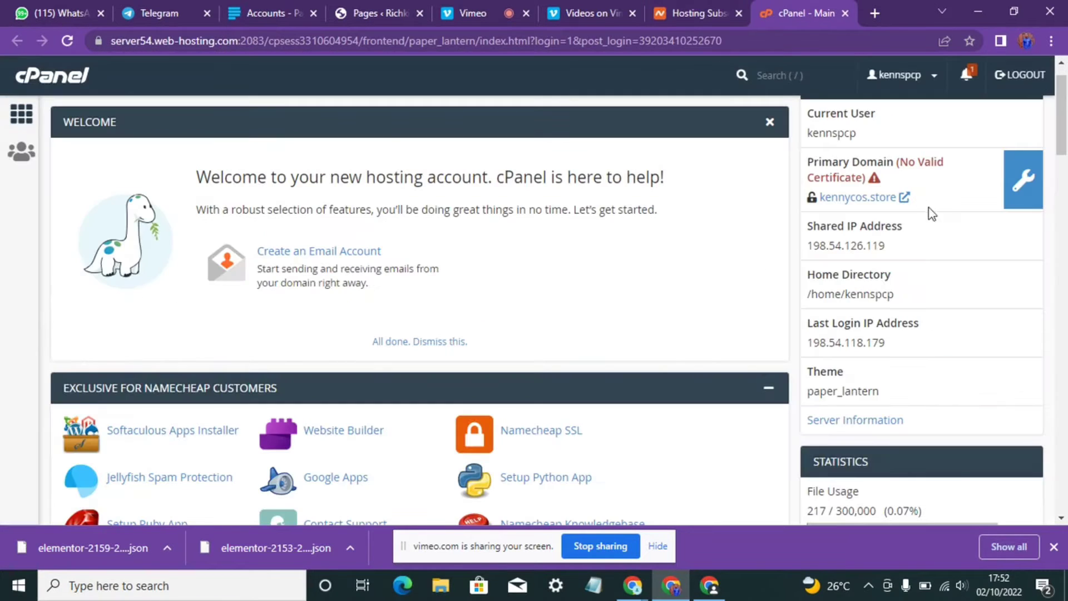
left_click(769, 123)
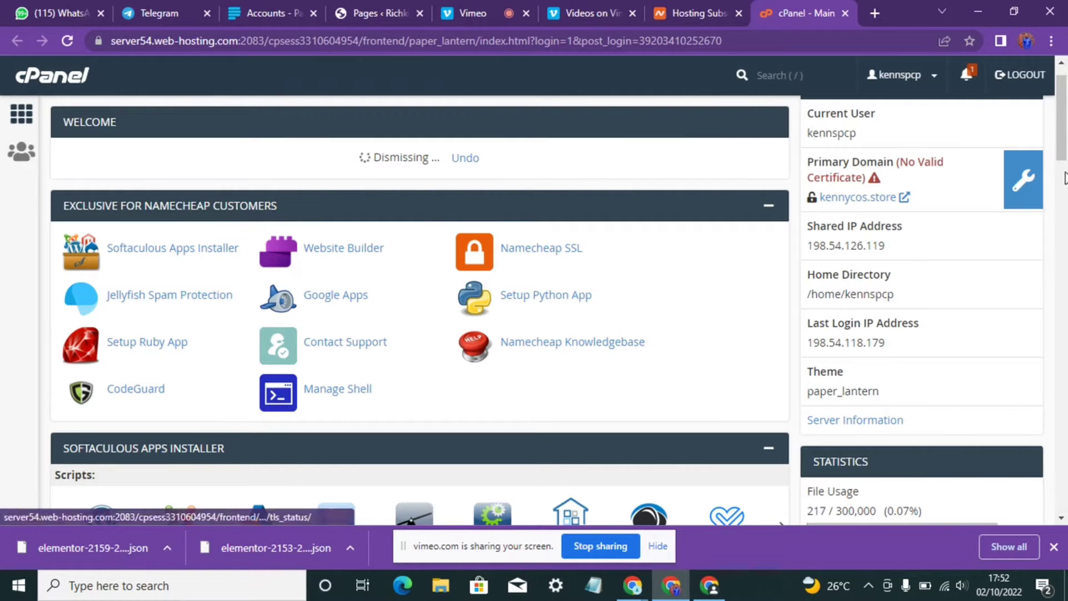
left_click_drag(1064, 139, 1065, 197)
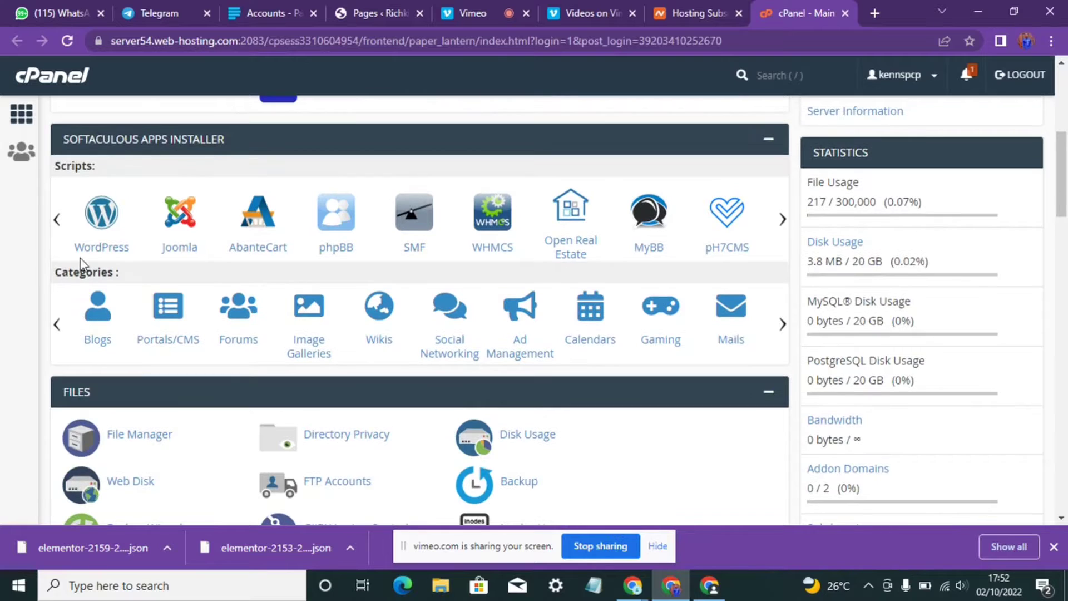
- Open the WordPress installer in Softaculous and bring up its Install form
left_click(96, 221)
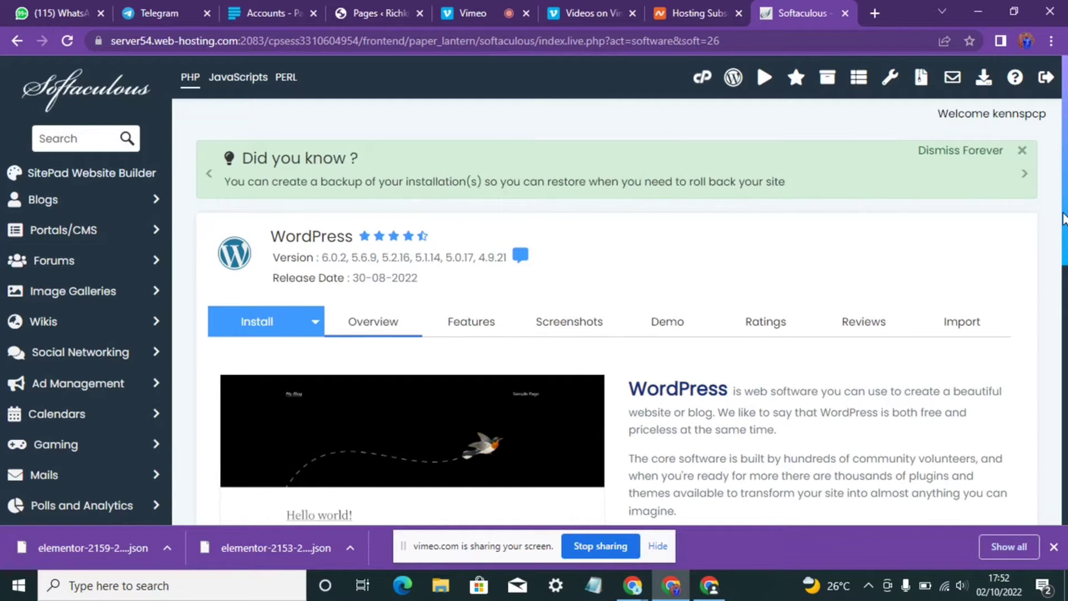
left_click(314, 324)
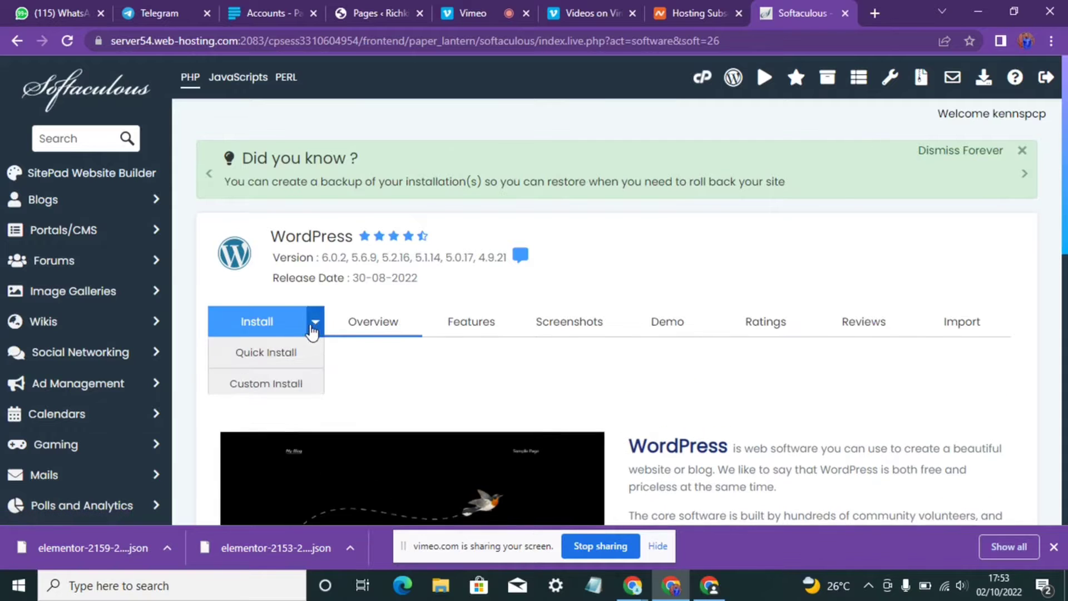
left_click(251, 334)
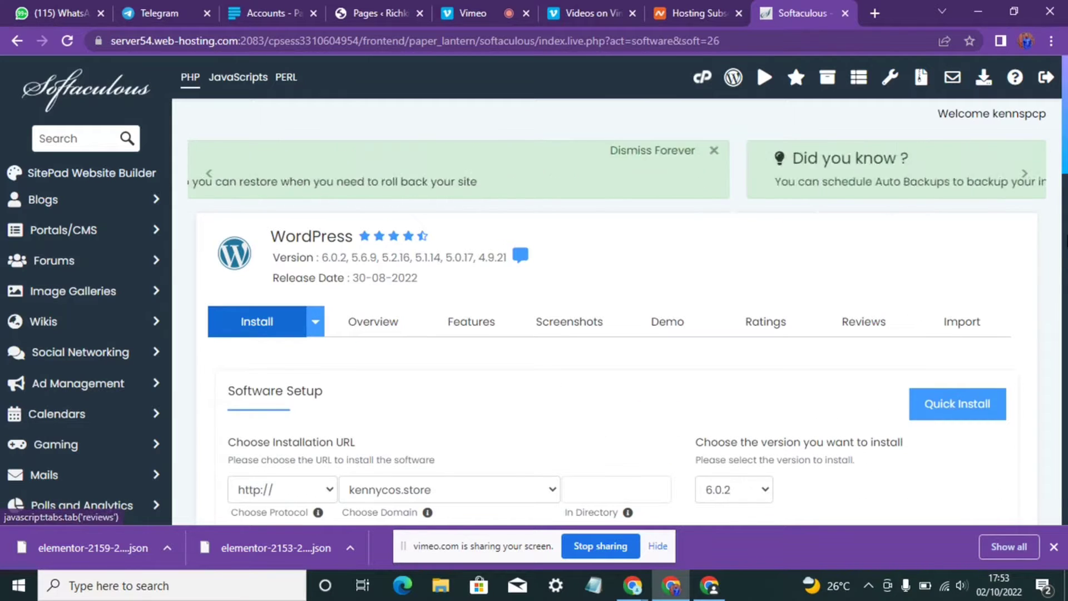
- Keep WordPress version 6.0.2 and scroll down to the site settings
scroll(612, 289, "down", 6)
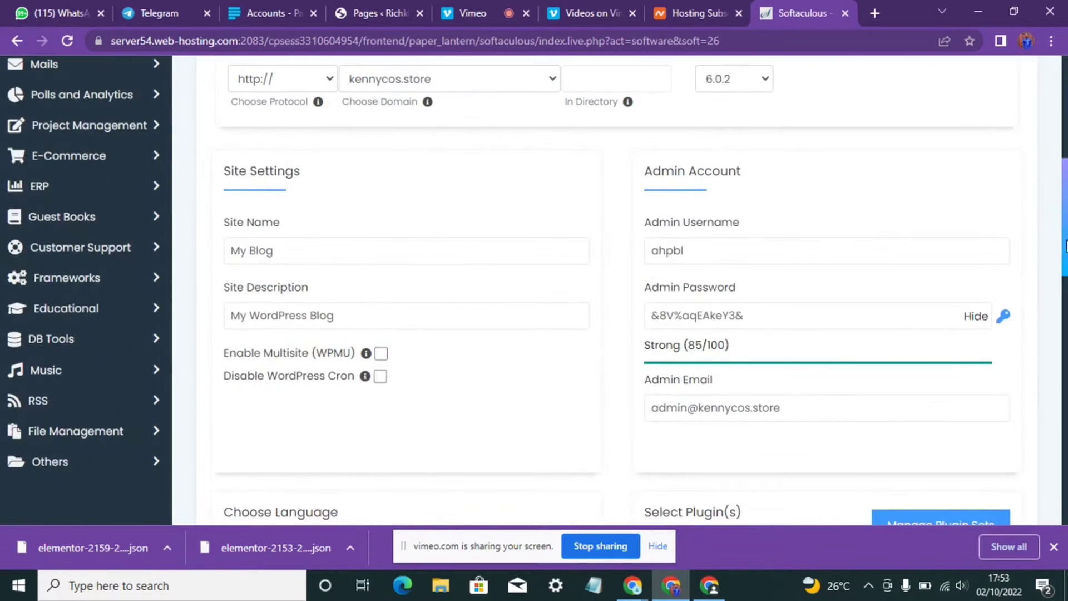
scroll(612, 289, "up", 5)
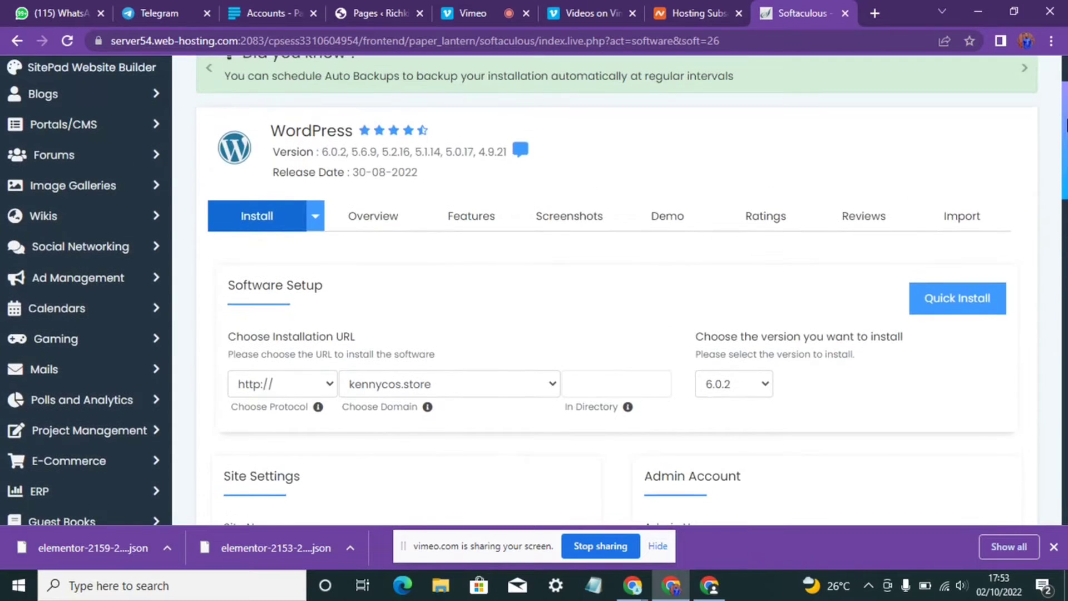
scroll(612, 289, "down", 1)
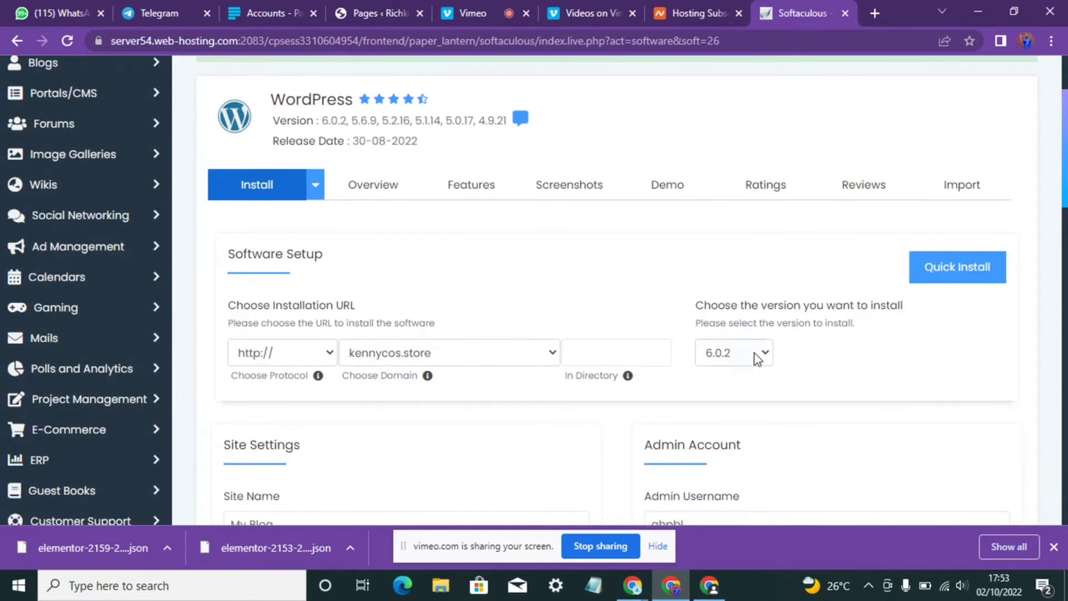
left_click(737, 354)
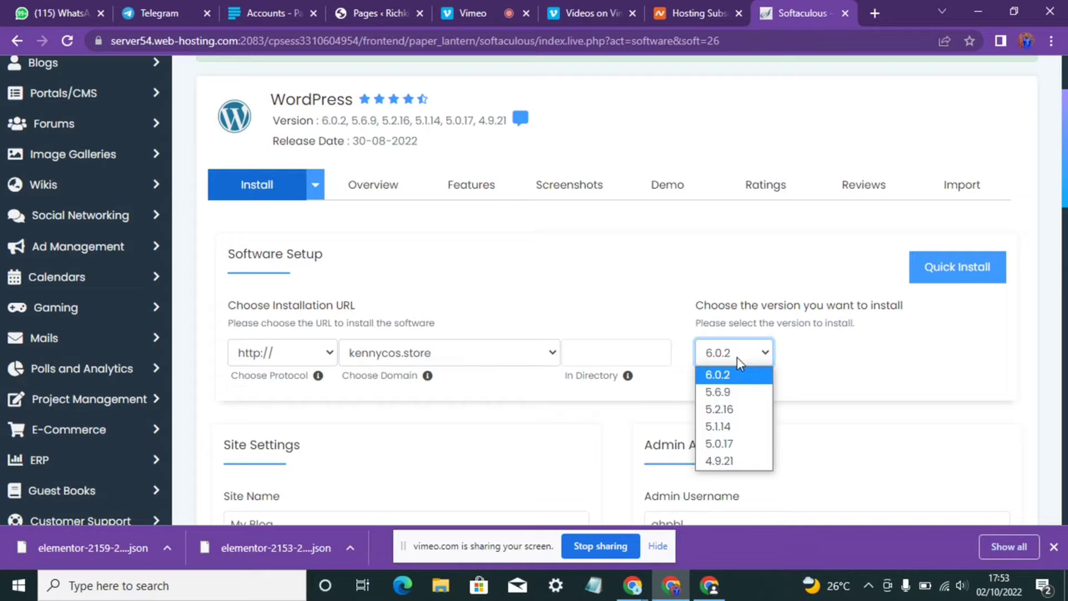
left_click(534, 291)
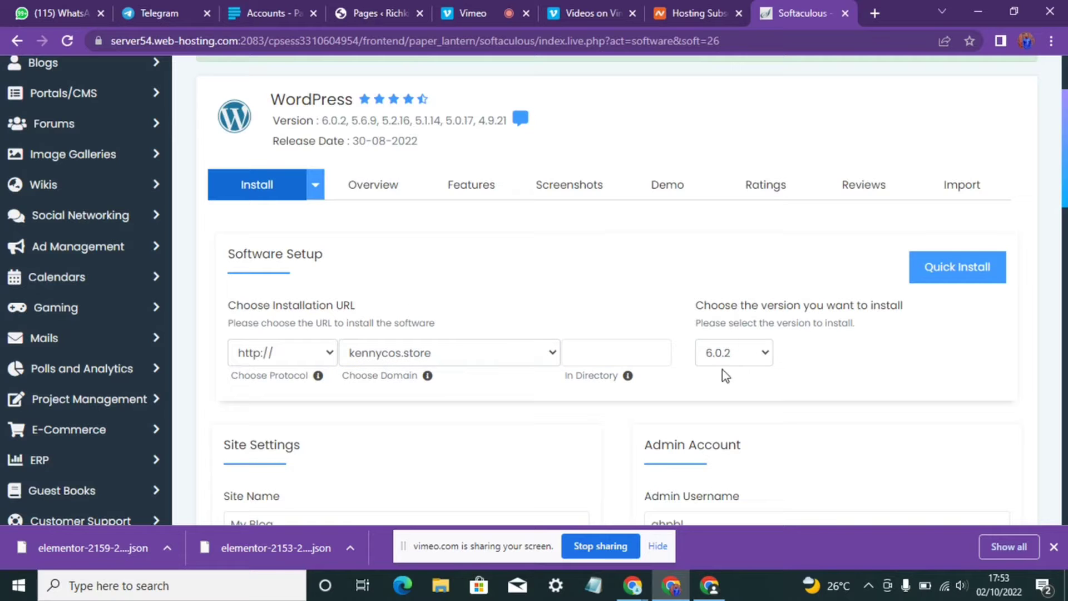
scroll(310, 262, "down", 5)
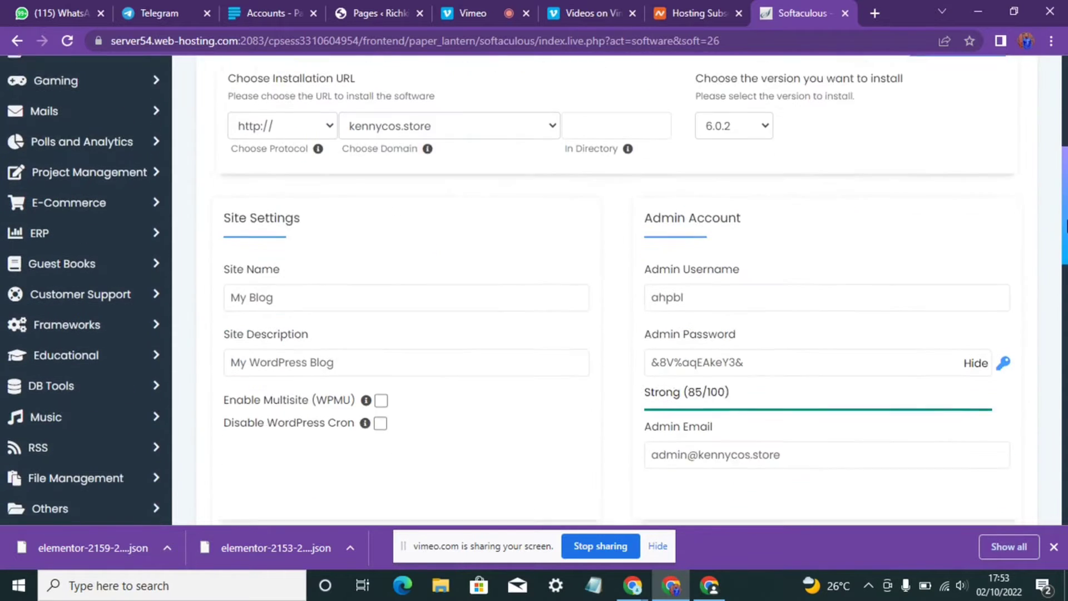
- Rename the site from 'My Blog' to 'KennyStore' and set the admin username to 'KennyStores'
left_click(255, 269)
triple_click(255, 271)
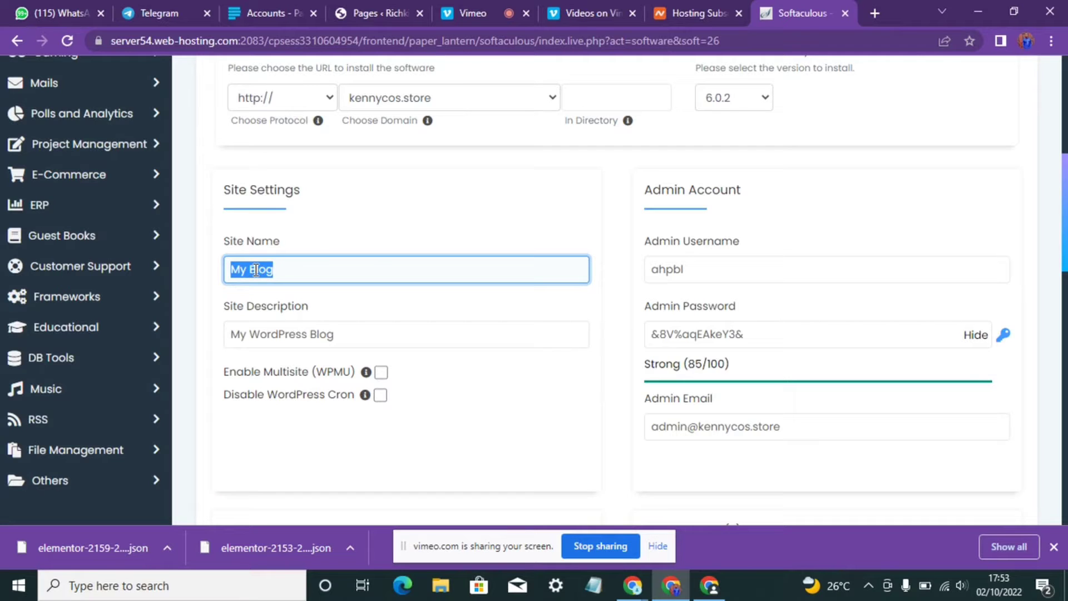
type("Kenny")
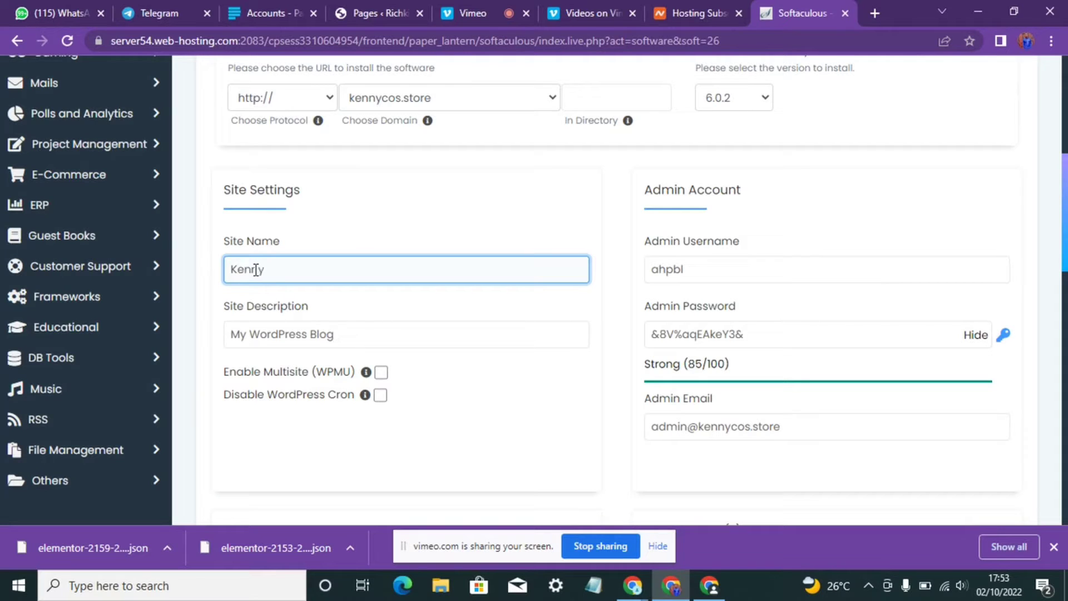
type("Store")
double_click(679, 270)
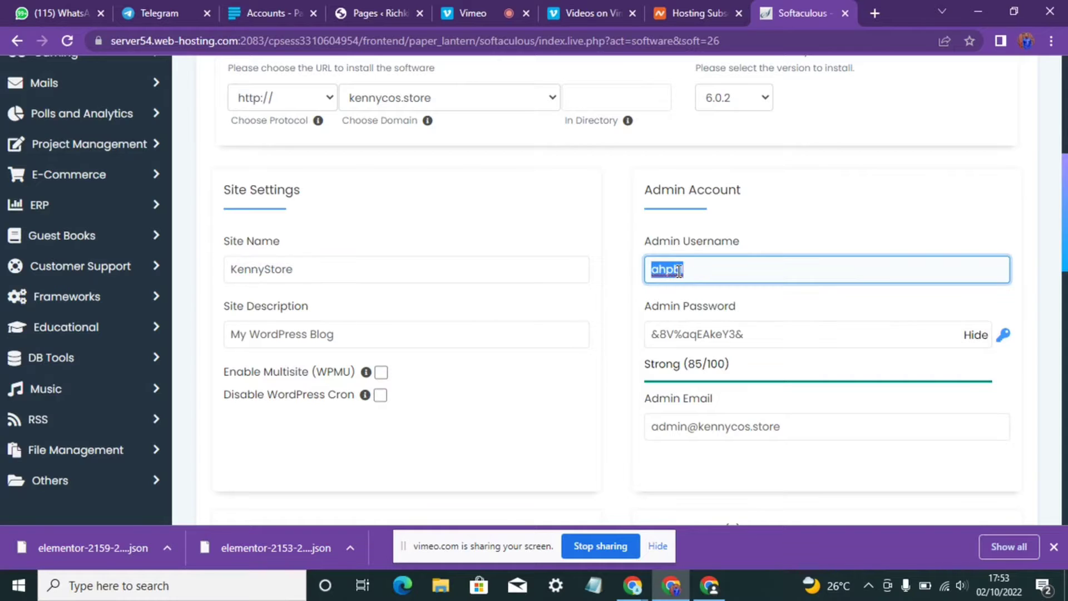
type("KennySt")
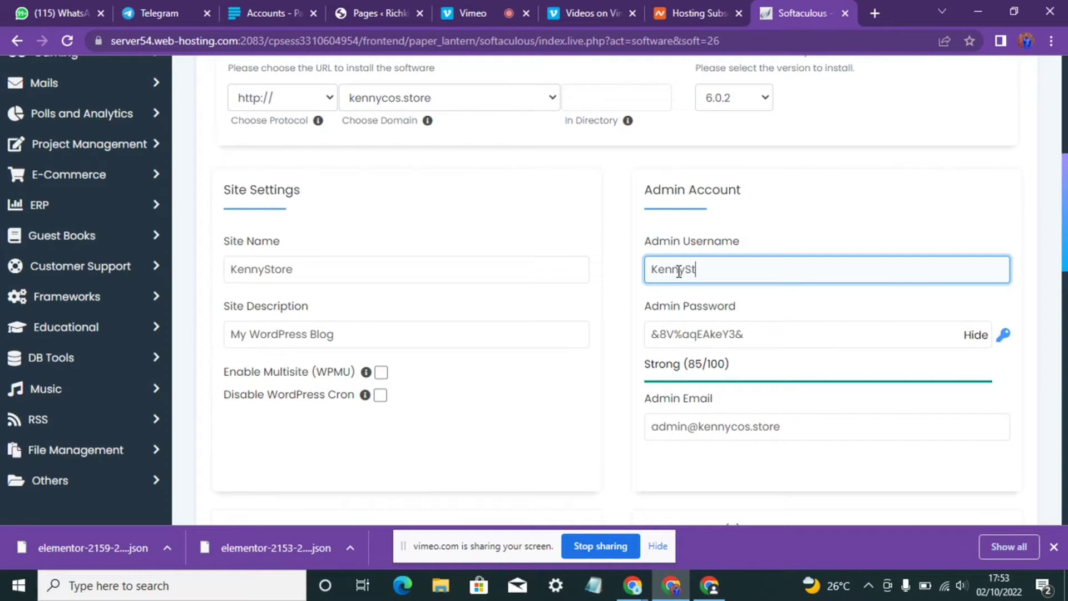
type("ores")
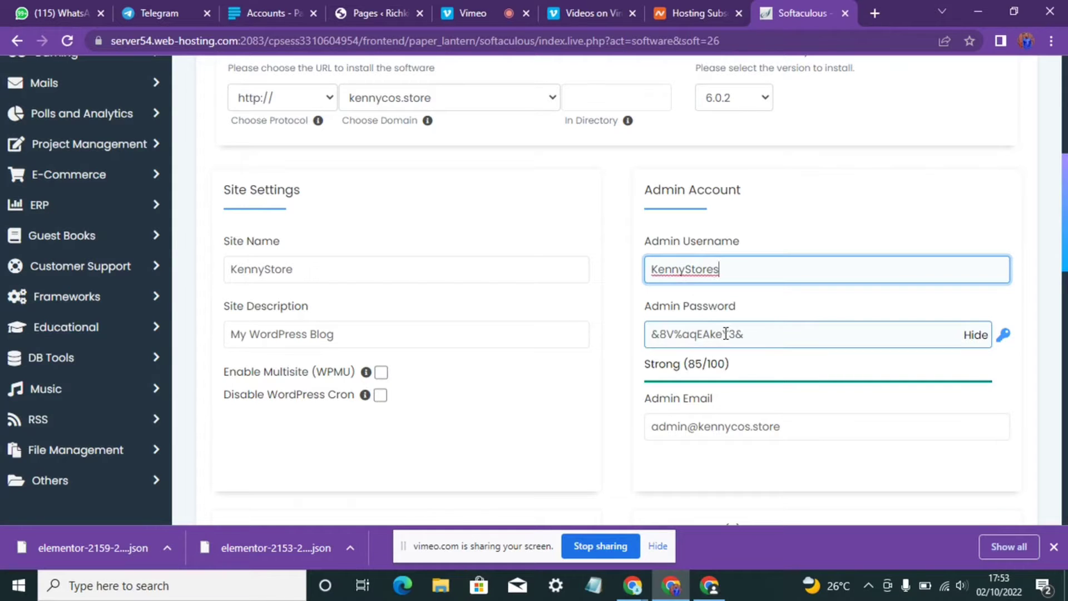
- Enter a strong admin password and change the site description to 'Giving you the Best'
triple_click(726, 334)
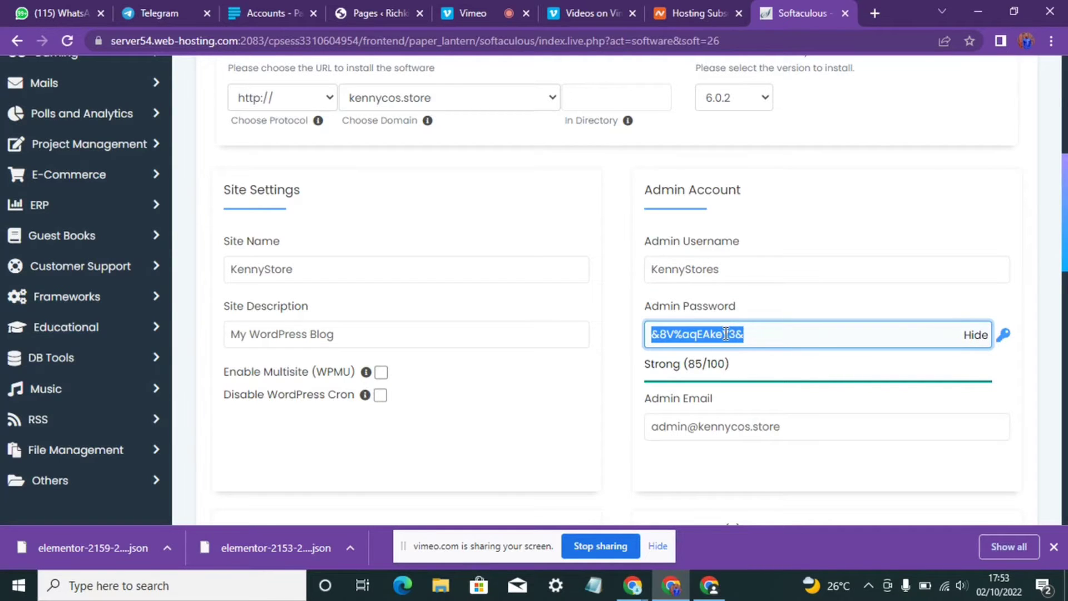
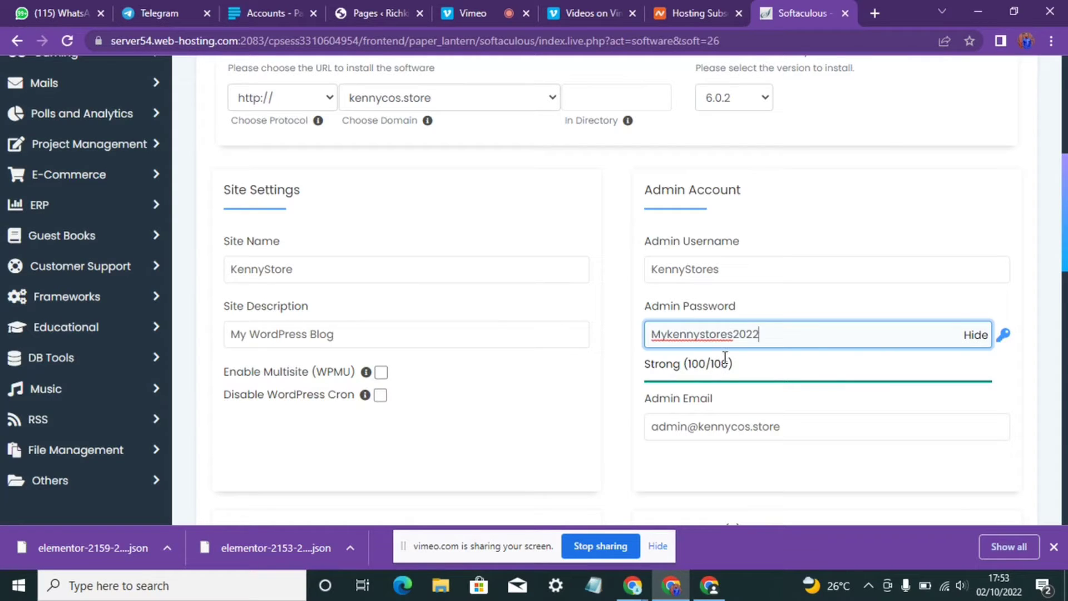
triple_click(289, 330)
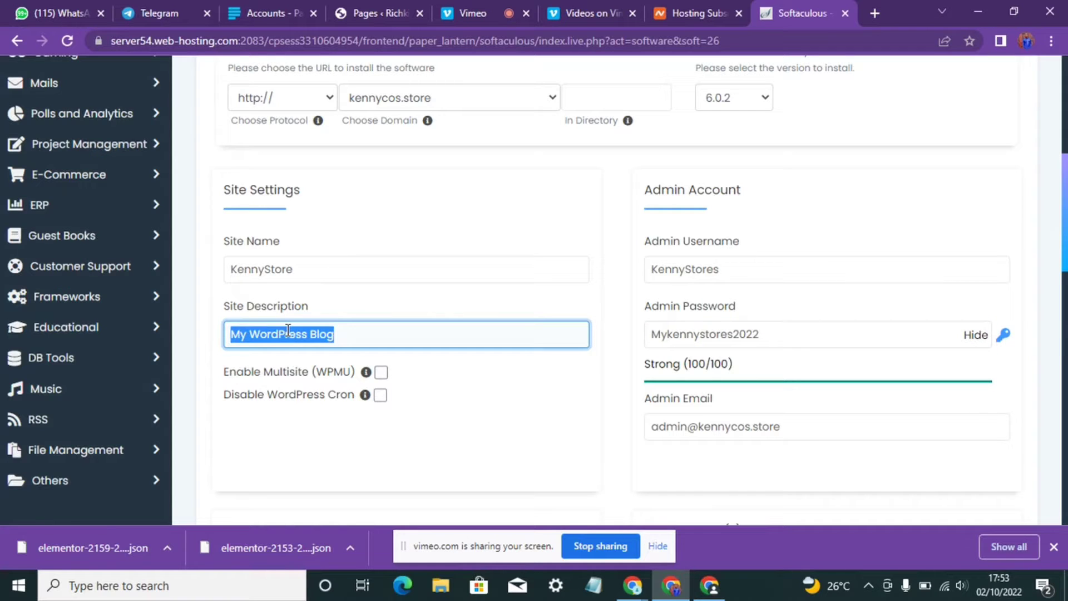
type("Giving yo")
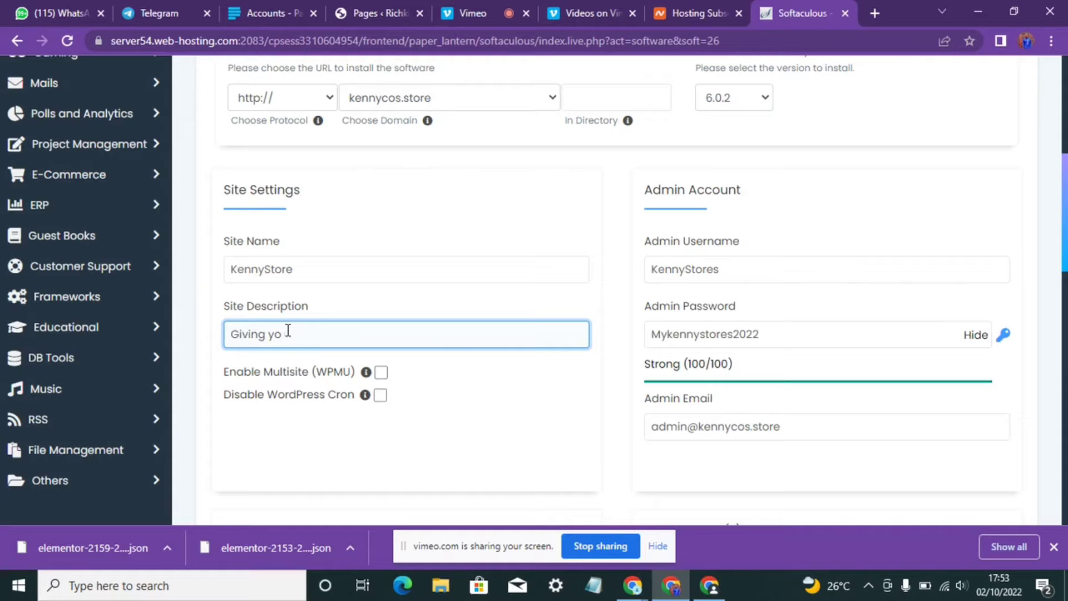
type("u the Best")
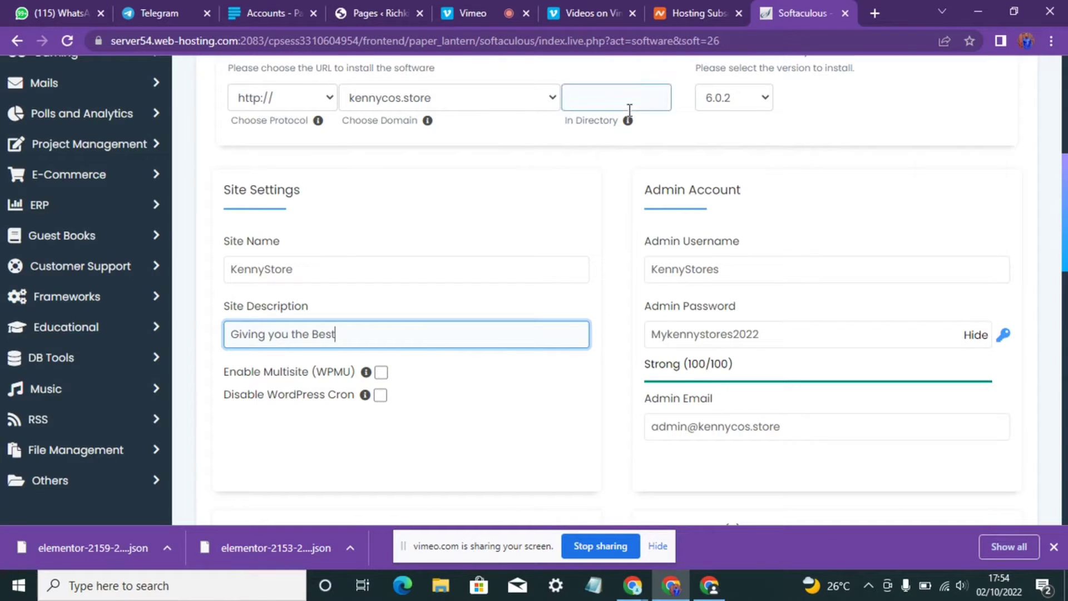
- Replace the default admin email with the owner's pasted email address
left_click(489, 16)
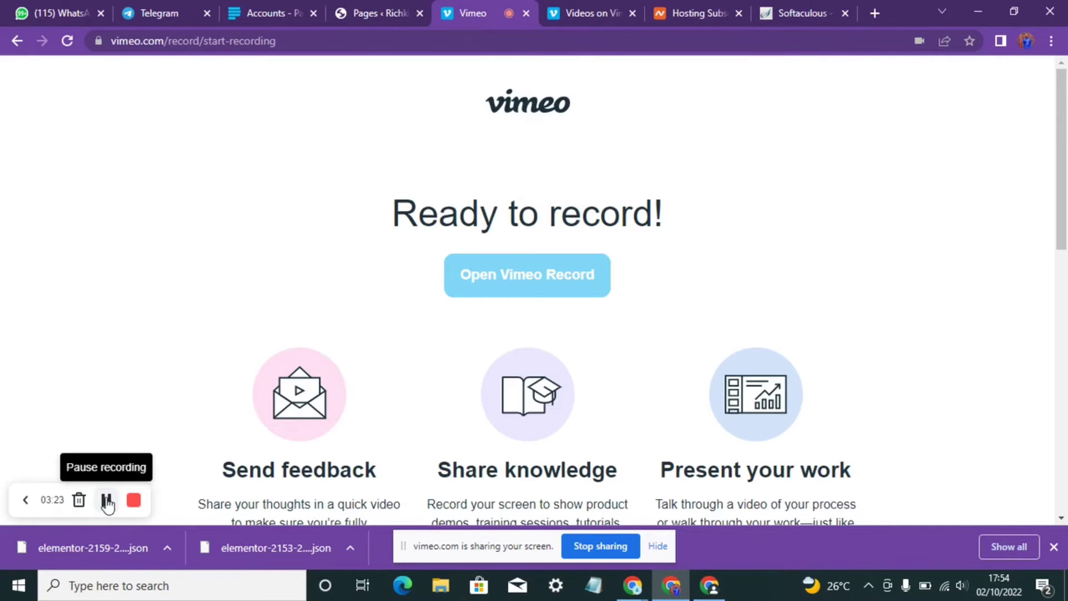
left_click(785, 13)
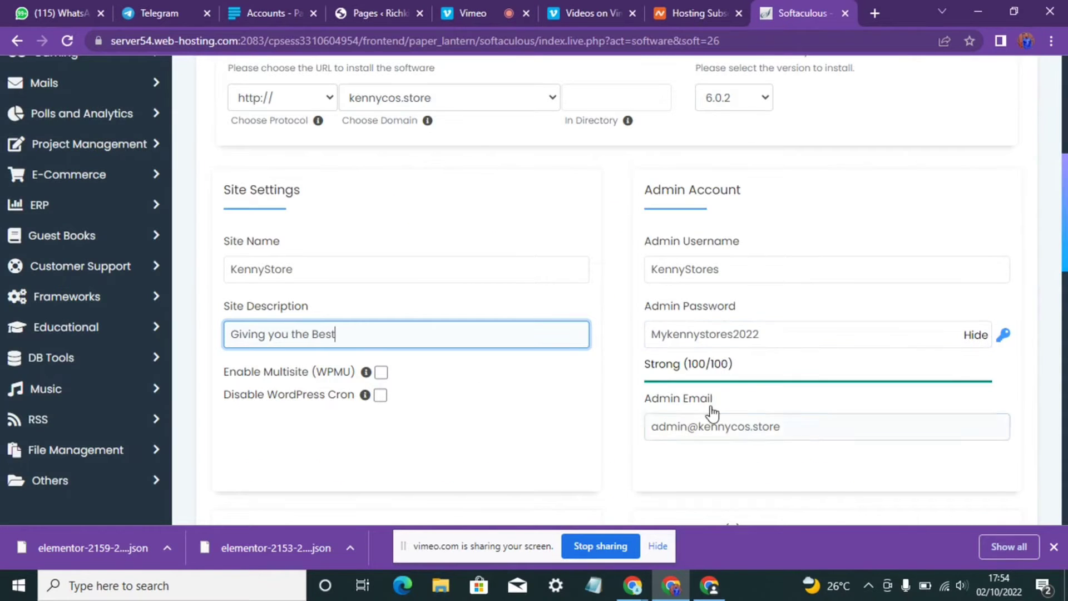
left_click(705, 426)
right_click(706, 428)
left_click(707, 427)
triple_click(713, 427)
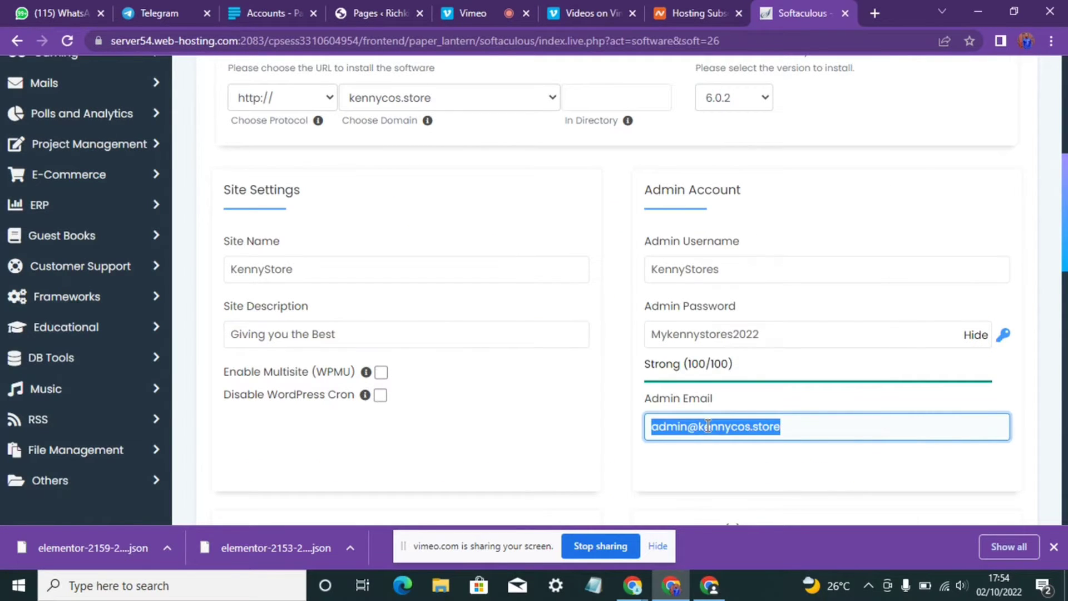
right_click(708, 427)
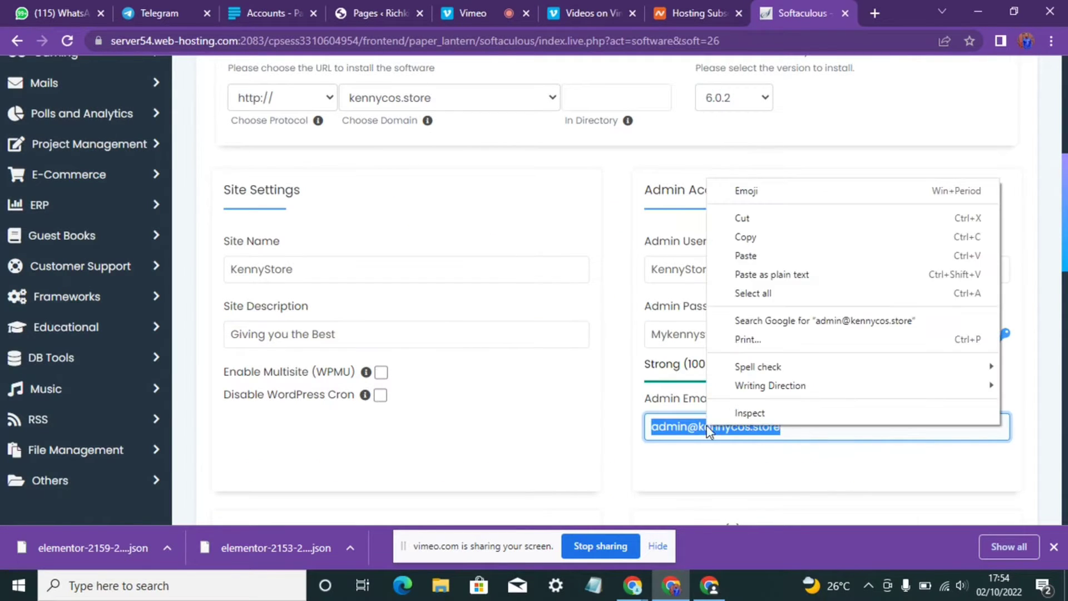
left_click(779, 256)
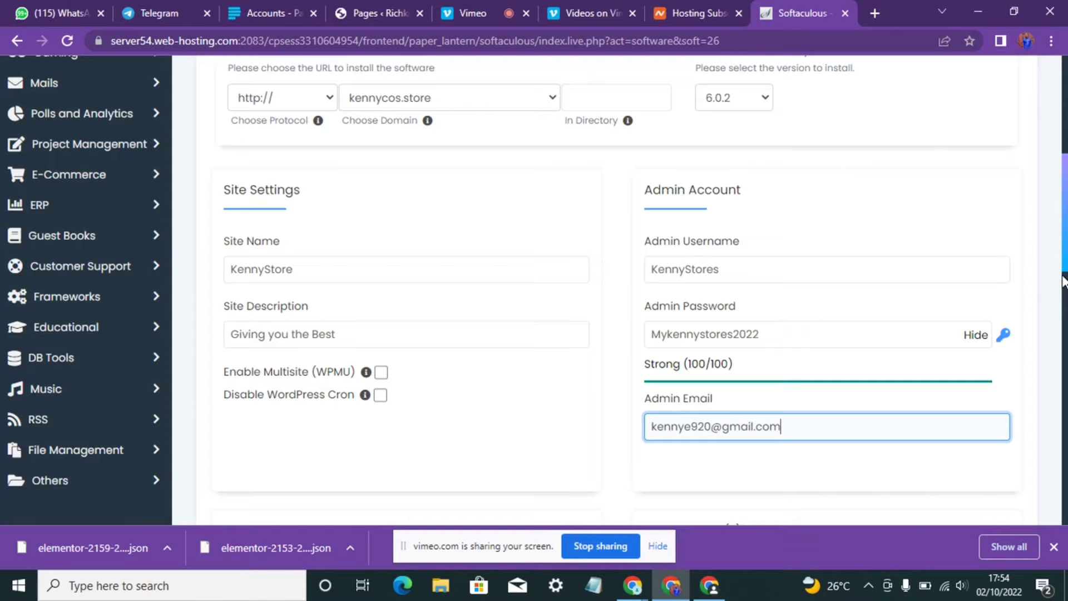
- Deselect the Limit Login Attempts (Loginizer) plugin
scroll(1063, 281, "down", 5)
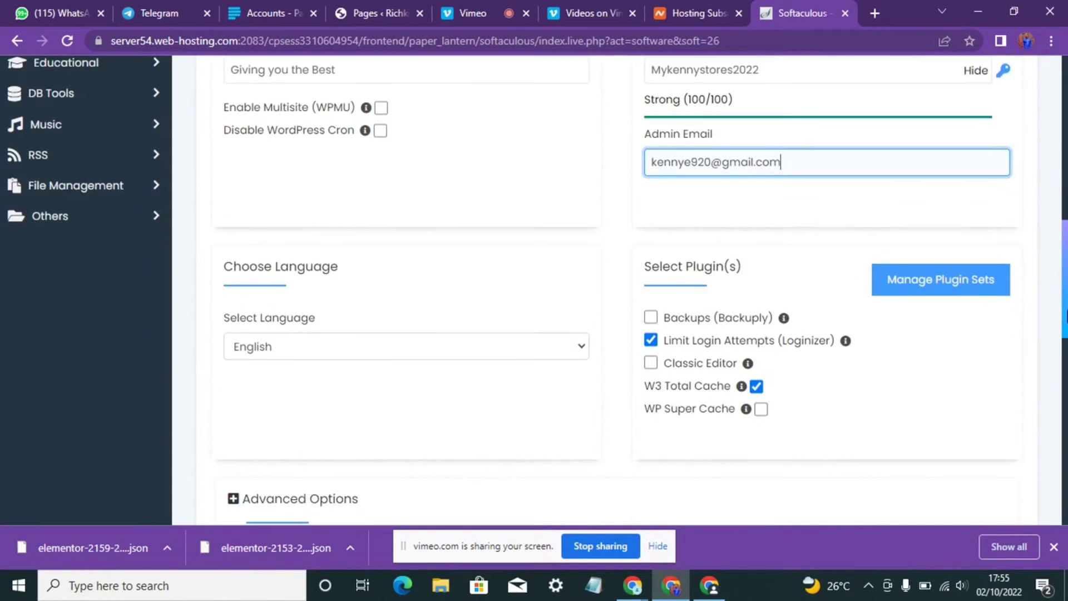
left_click_drag(1067, 315, 1066, 331)
left_click(652, 279)
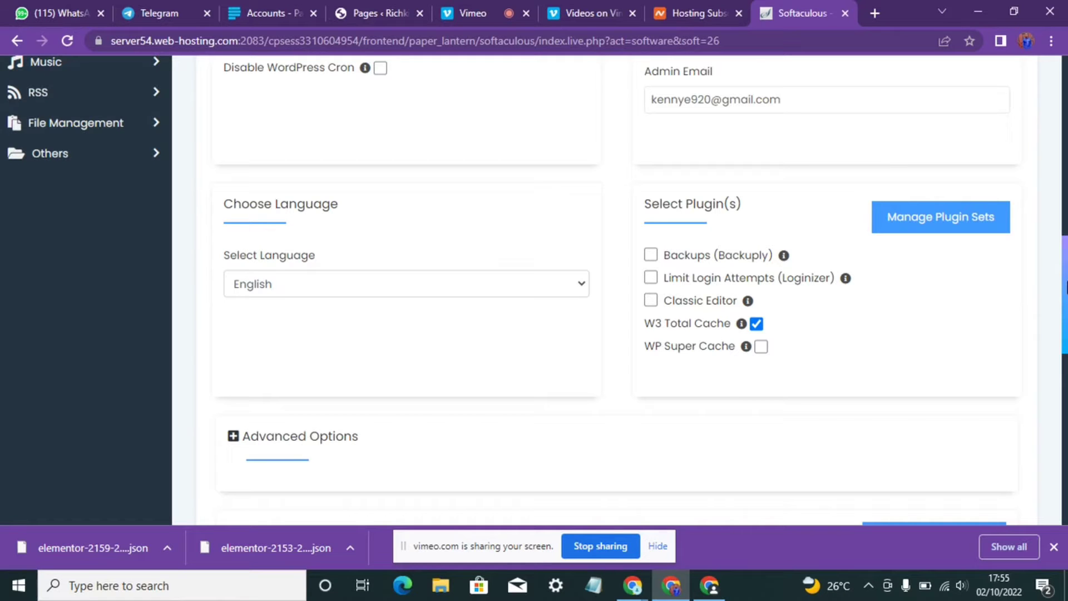
- Deselect the W3 Total Cache plugin
scroll(612, 289, "down", 1)
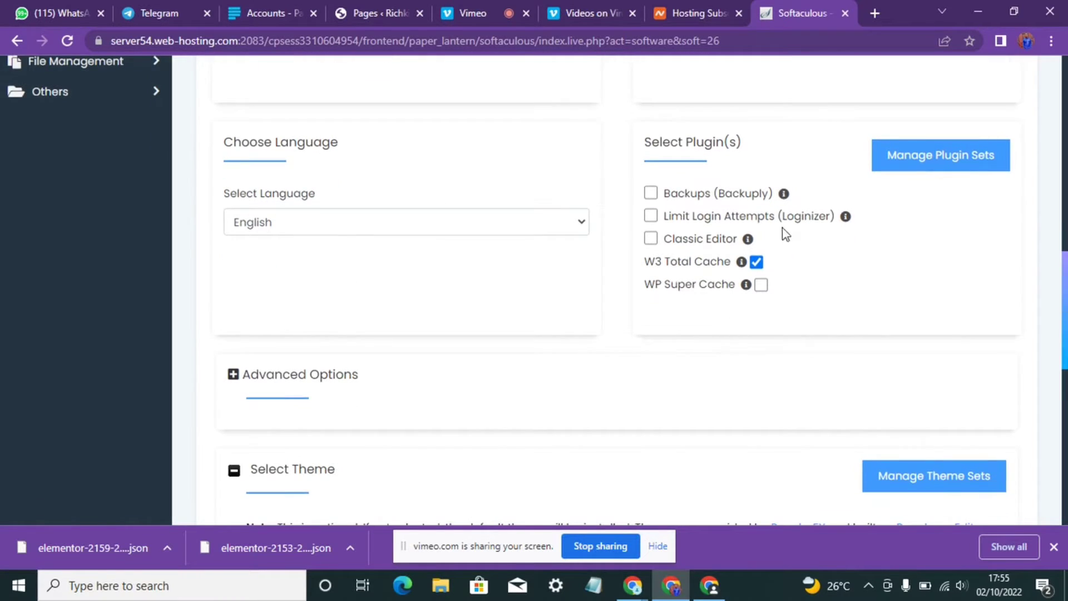
left_click(757, 262)
left_click_drag(1065, 356, 1066, 508)
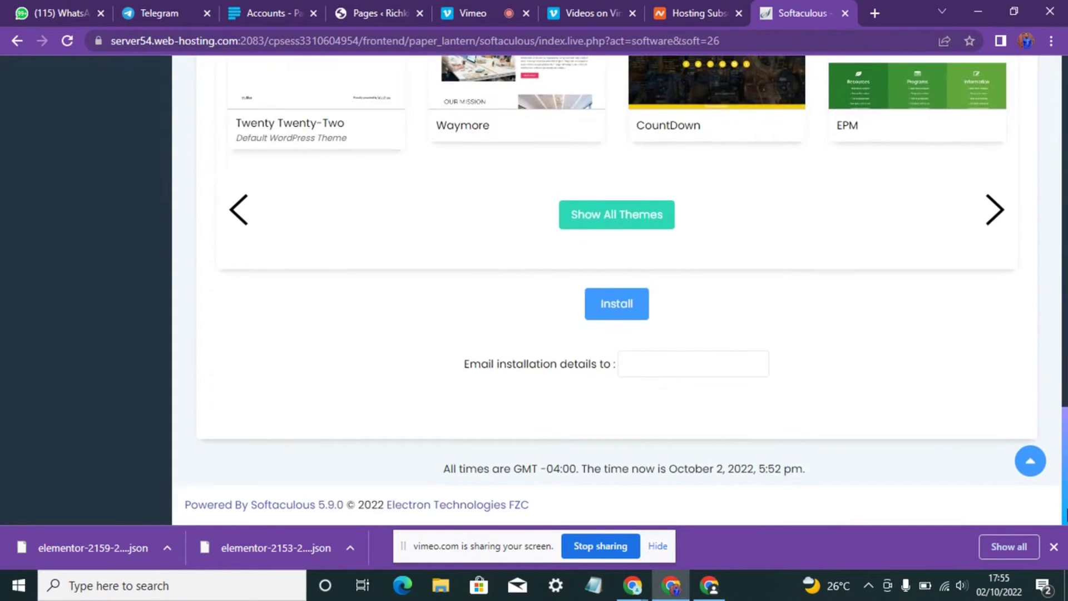
- Paste the owner's email into 'Email installation details to' and run the WordPress install
left_click(644, 362)
right_click(644, 362)
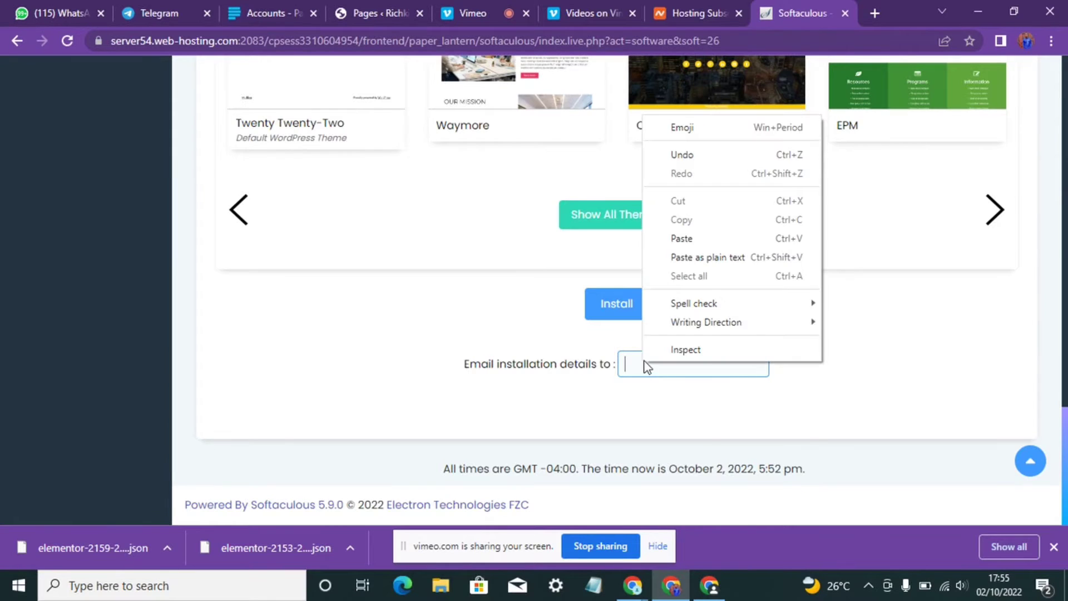
left_click(712, 239)
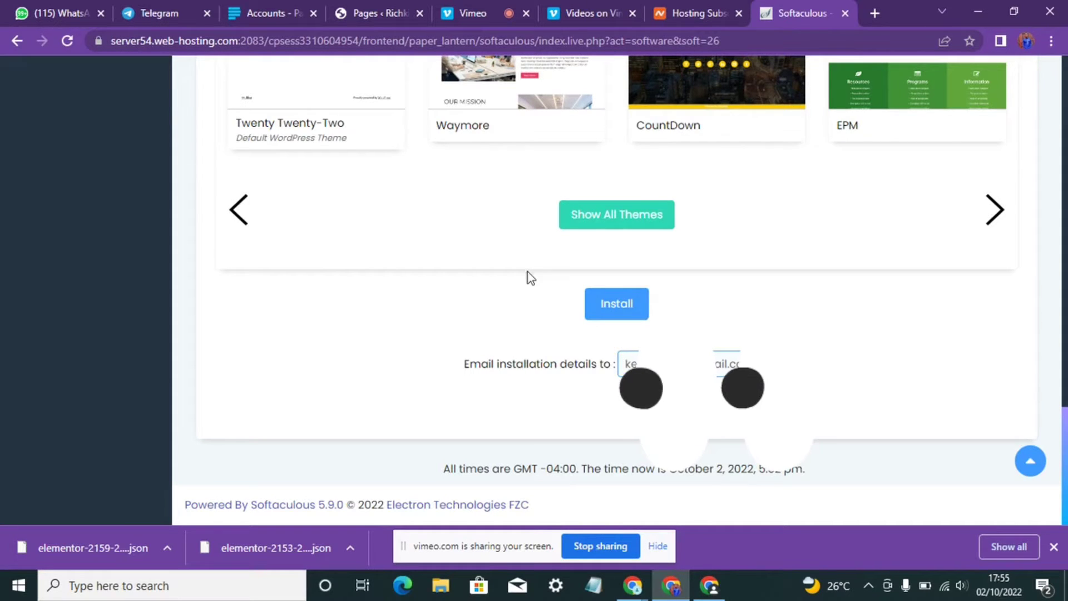
left_click(630, 304)
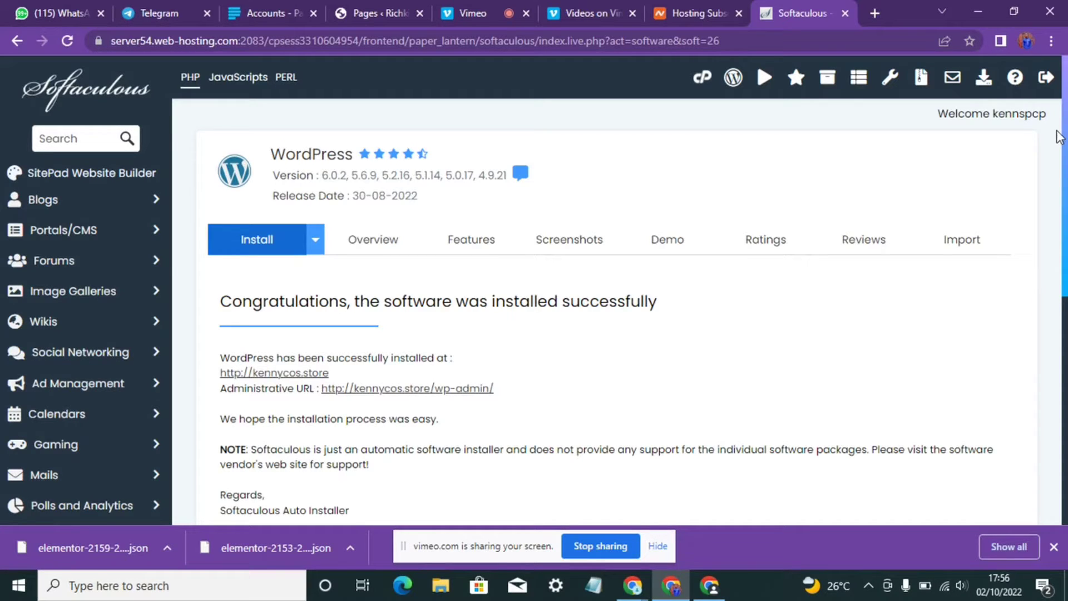
- Open the kennycos.store wp-admin Administrative URL in a new browser tab
scroll(1036, 197, "down", 2)
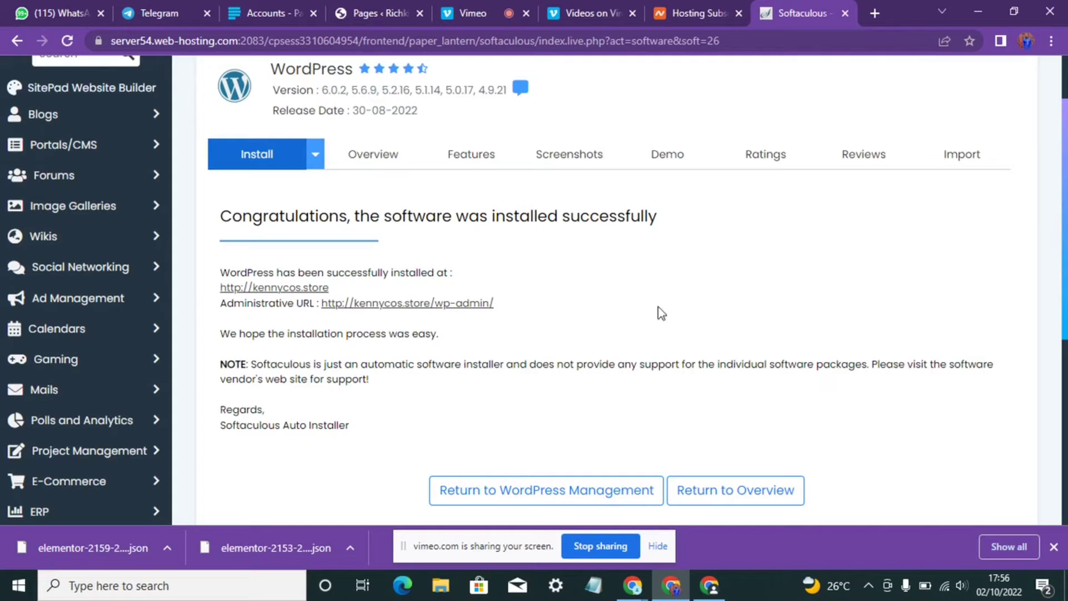
right_click(370, 310)
left_click(402, 314)
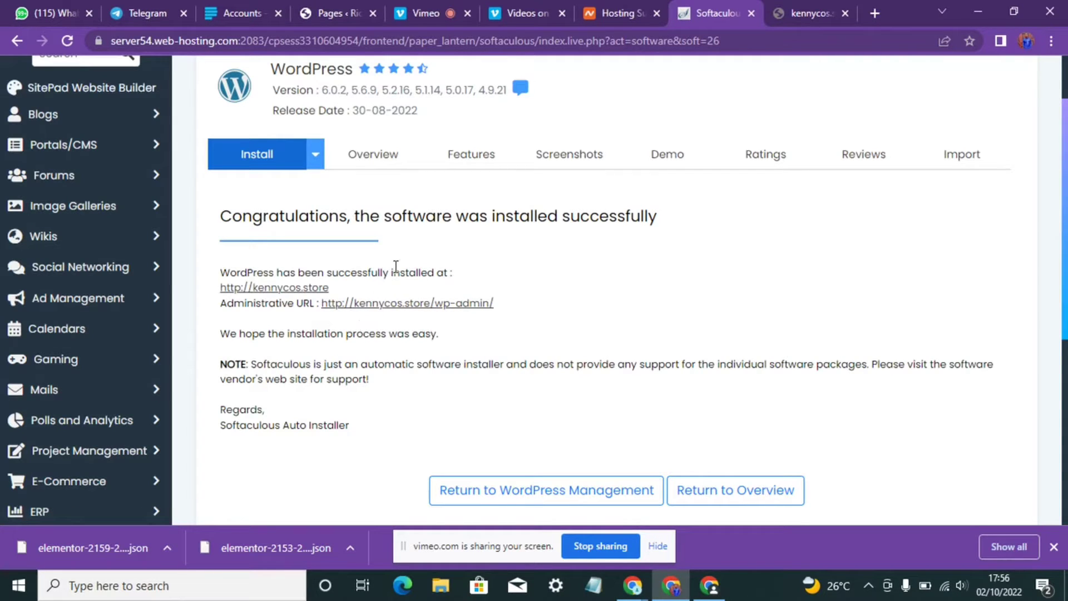
- Change the new tab's address to kennycos.store/wp-admin, which isn't reachable yet
left_click(810, 8)
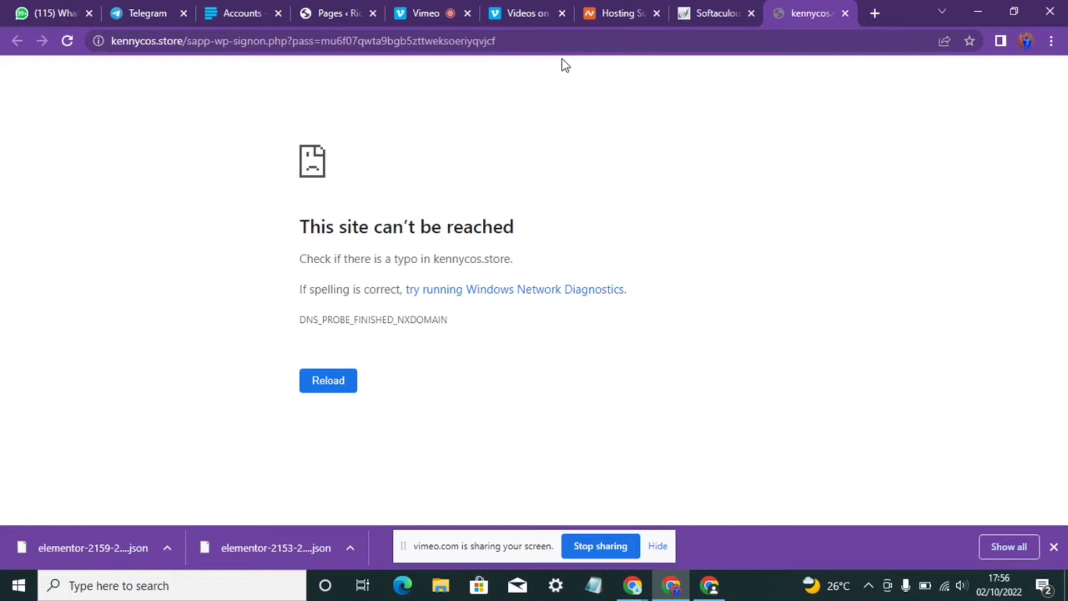
left_click(572, 38)
left_click_drag(572, 37, 204, 46)
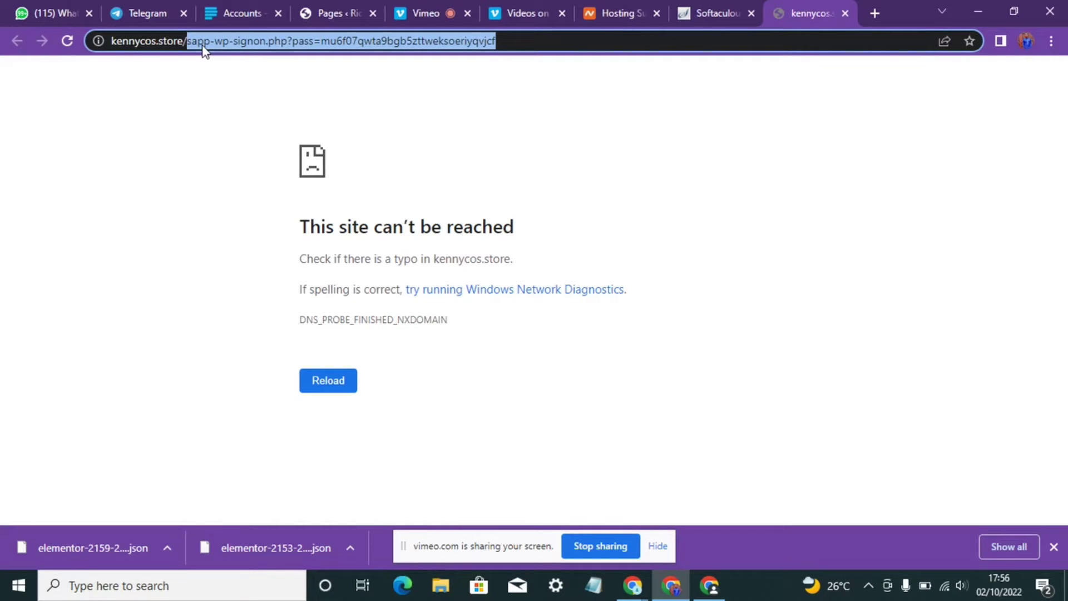
key("BackSpace")
type("wp")
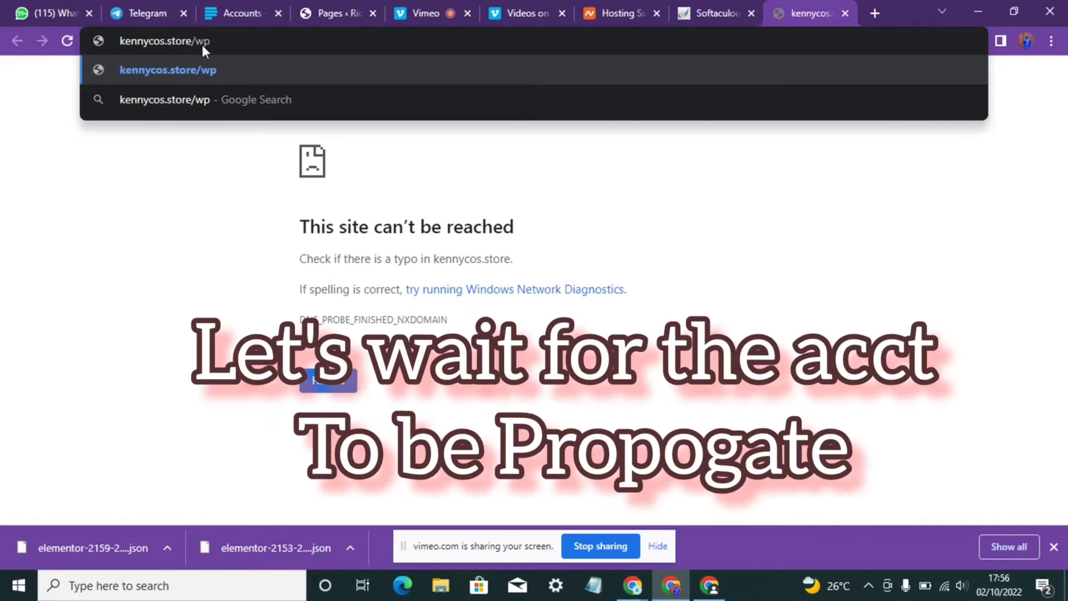
type("=")
key("BackSpace")
type("-admin")
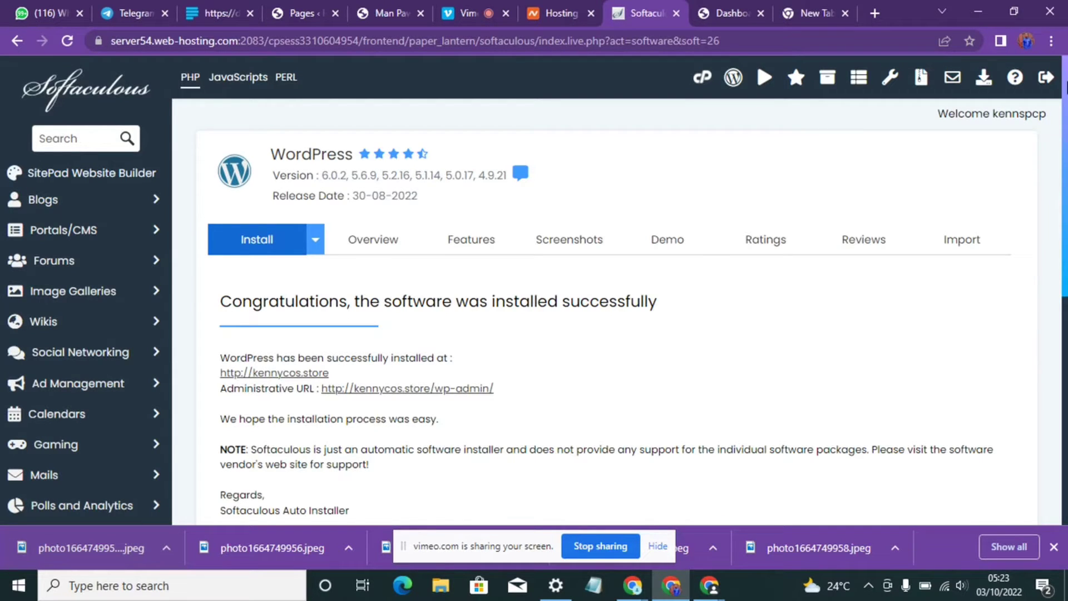
- Load kennycos.store/wp-admin/ in a fresh tab via the 'kenn' address suggestion
left_click(814, 4)
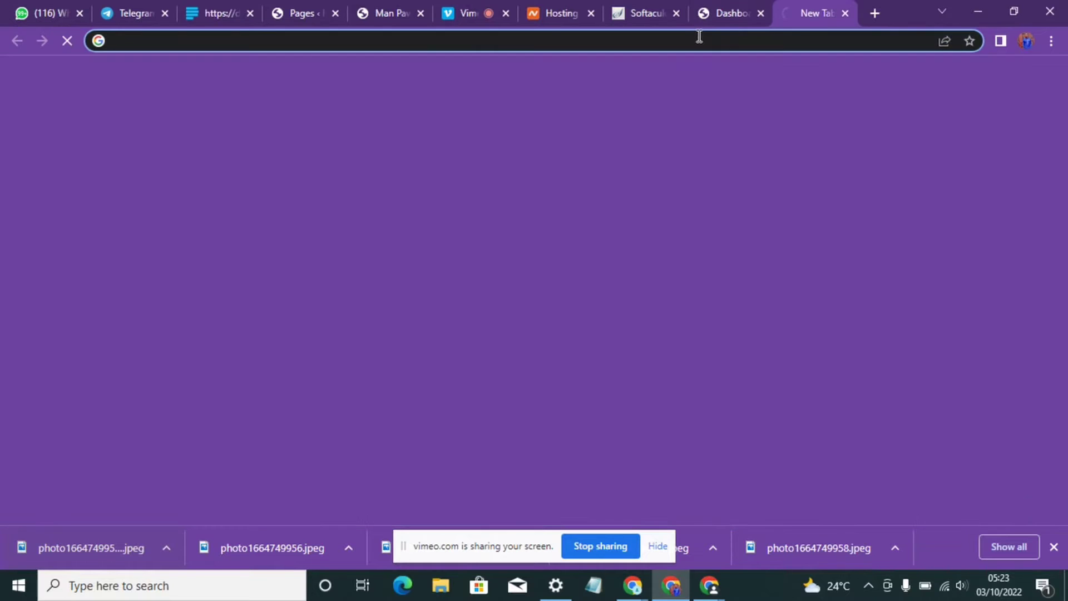
left_click(699, 36)
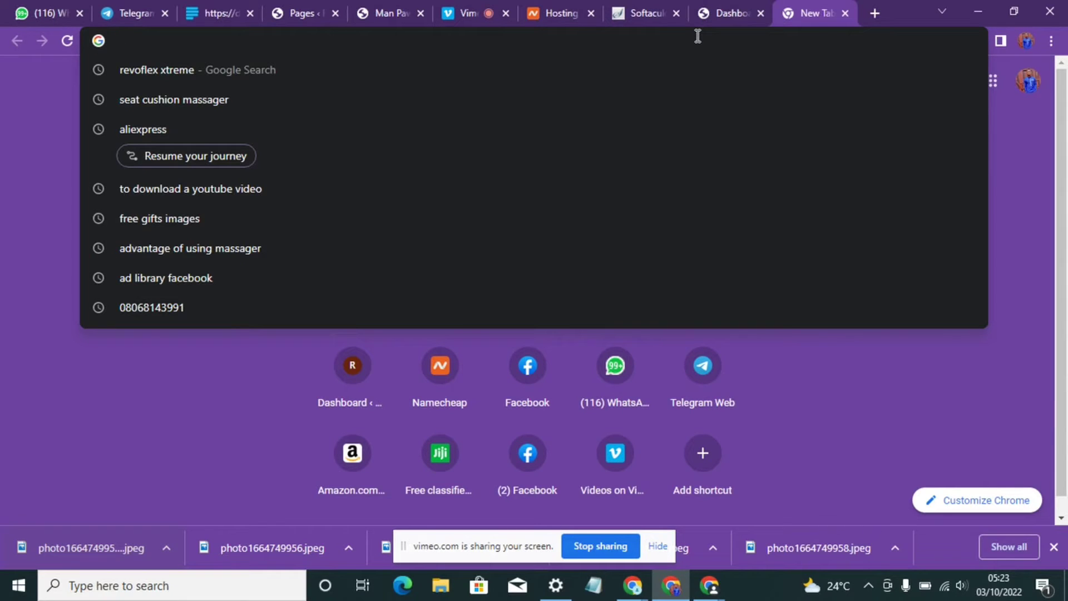
type("ken")
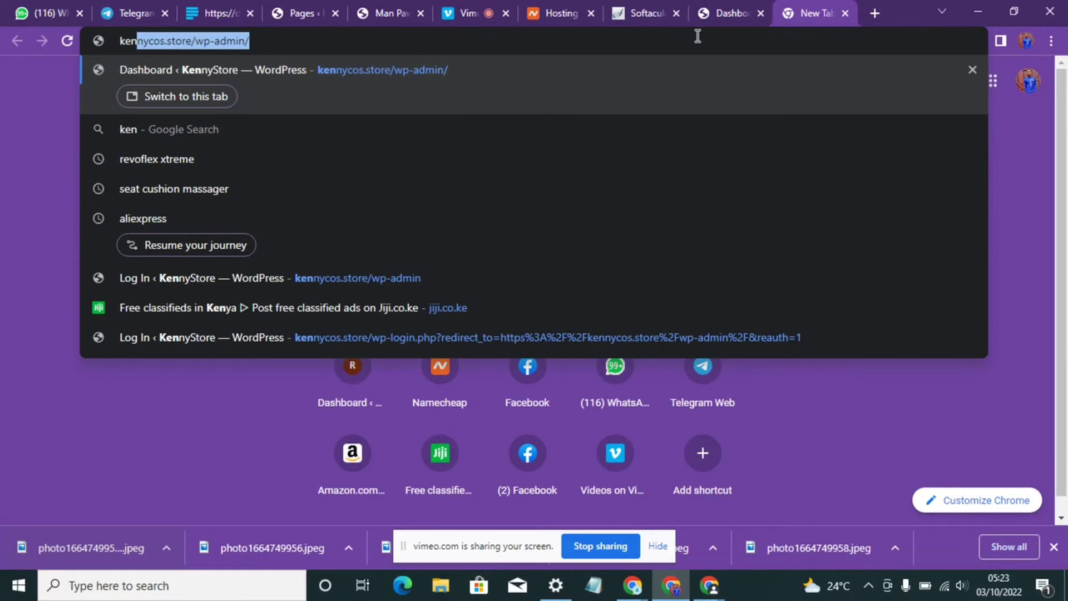
type("n")
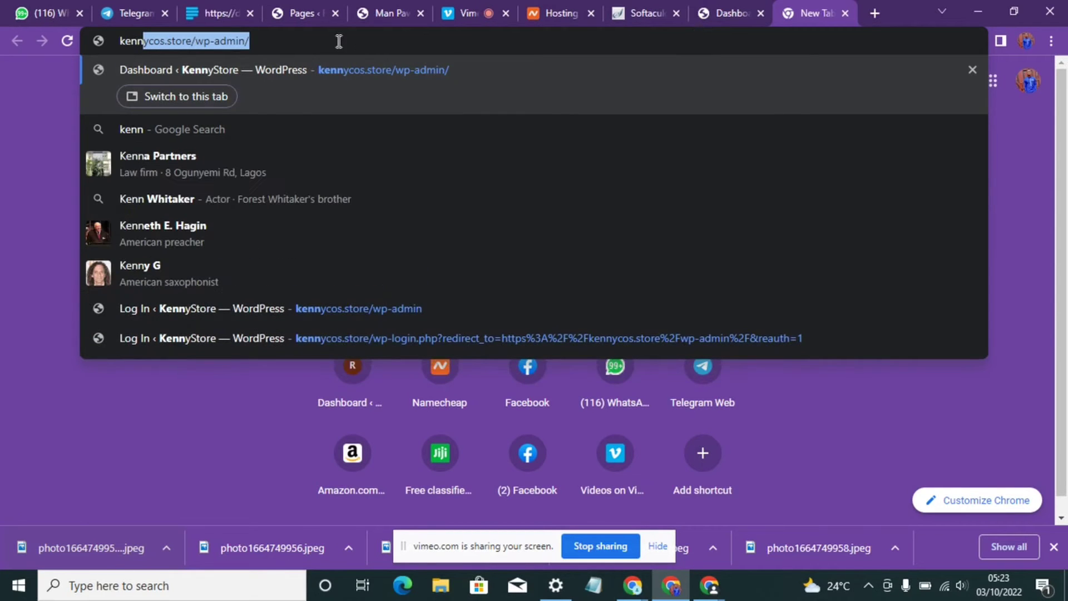
left_click(301, 40)
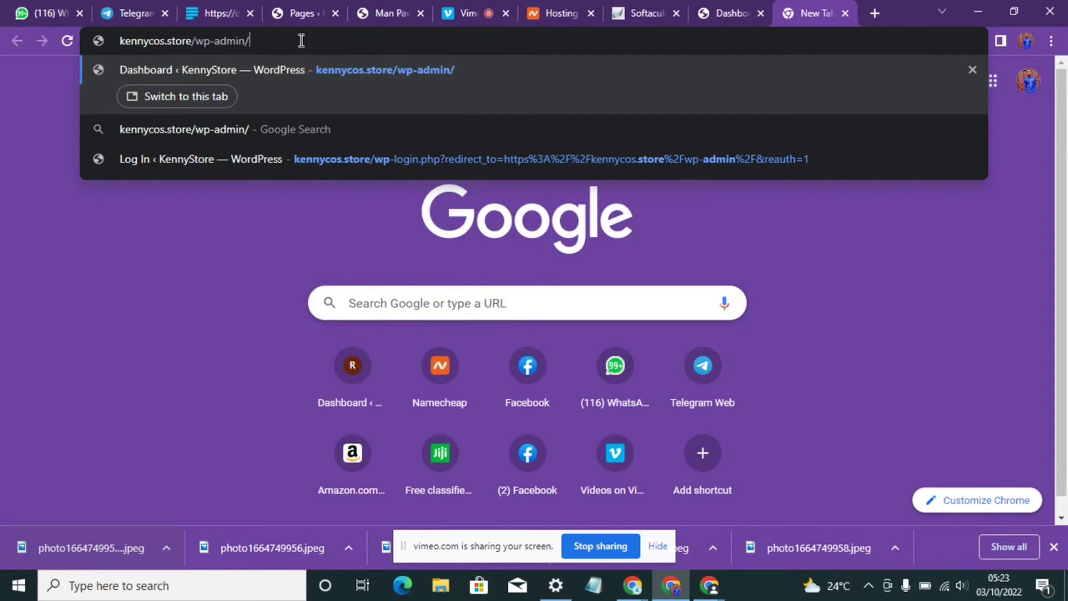
key("Return")
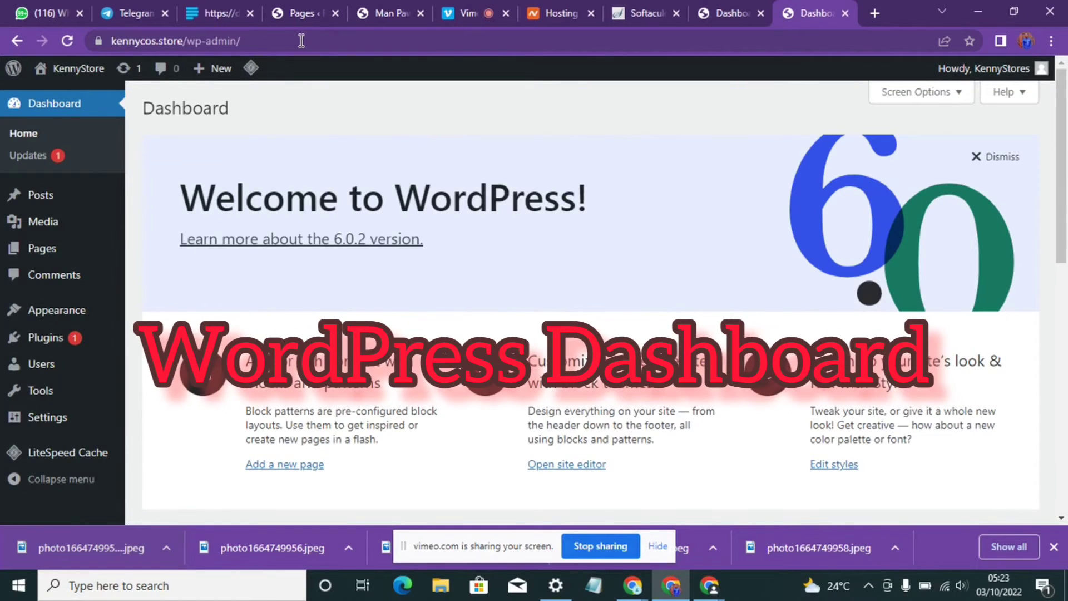
- Close the duplicate Dashboard tab and go to the Installed Plugins list from the sidebar
left_click(761, 13)
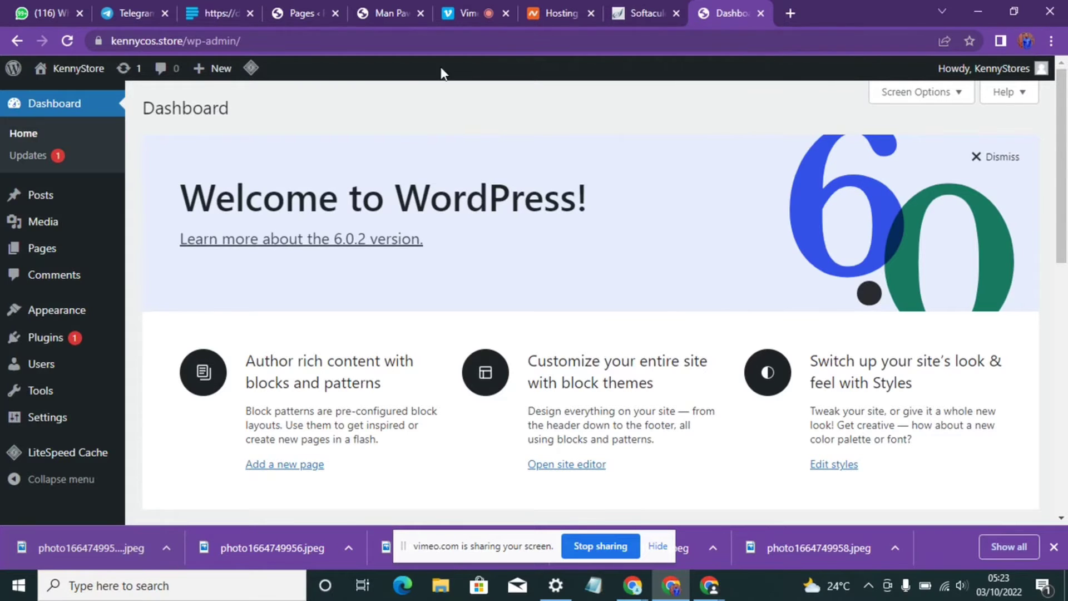
mouse_move(40, 198)
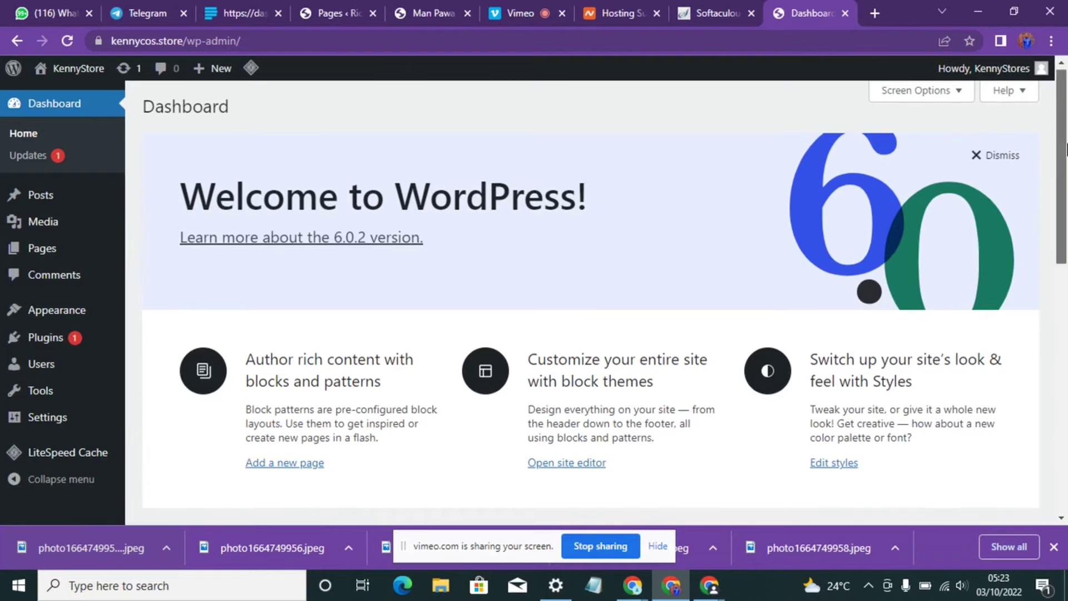
scroll(1066, 243, "down", 4)
left_click_drag(1065, 243, 1065, 305)
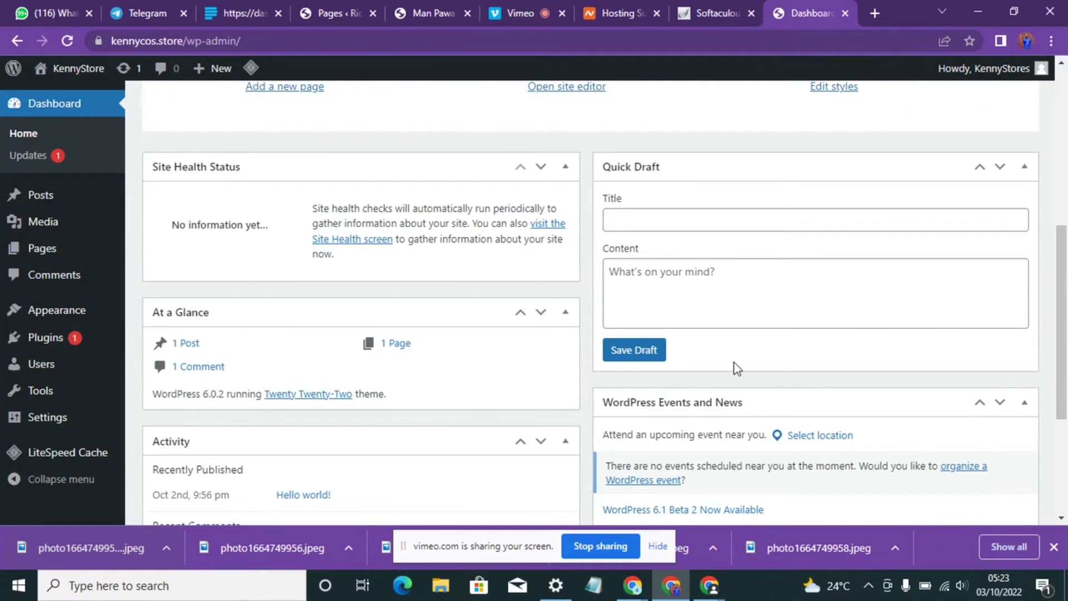
left_click(68, 332)
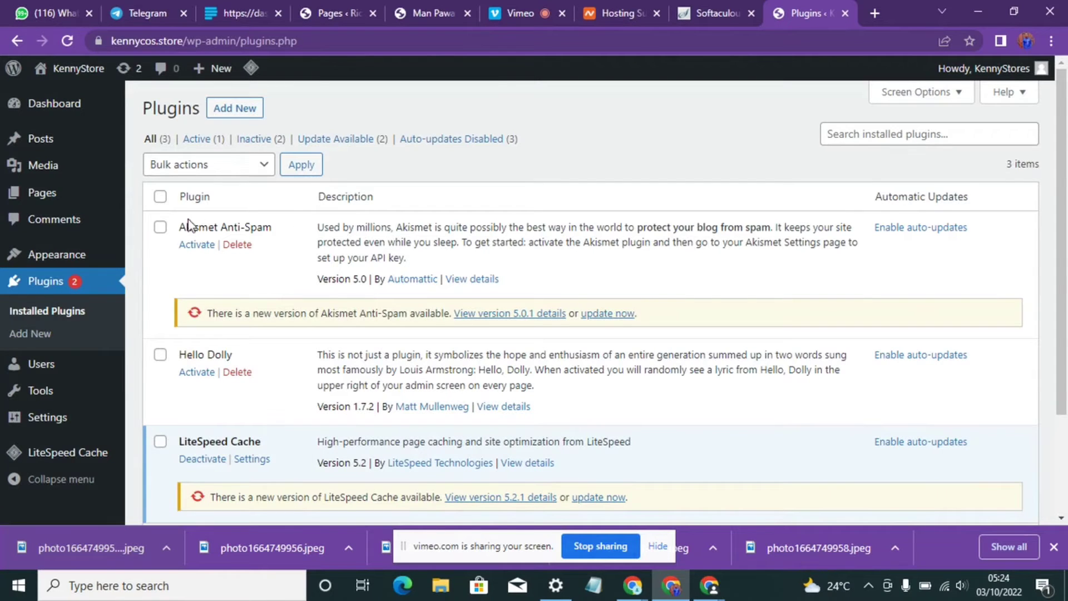
- Bulk-delete Akismet Anti-Spam and Hello Dolly, confirming both deletion prompts, so only LiteSpeed Cache remains
left_click(160, 197)
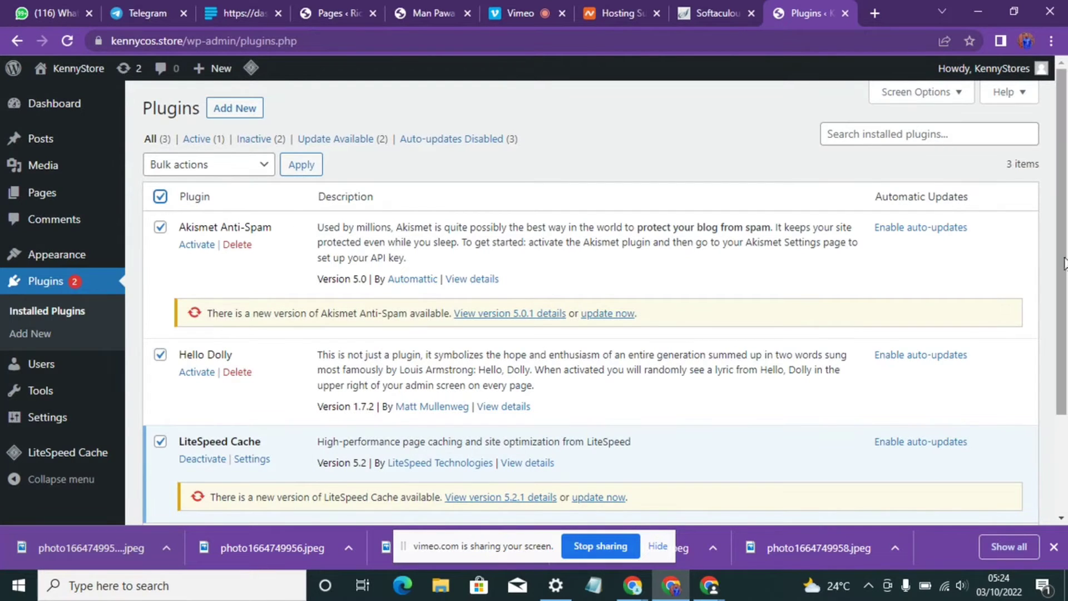
scroll(1064, 262, "down", 2)
scroll(1065, 221, "up", 2)
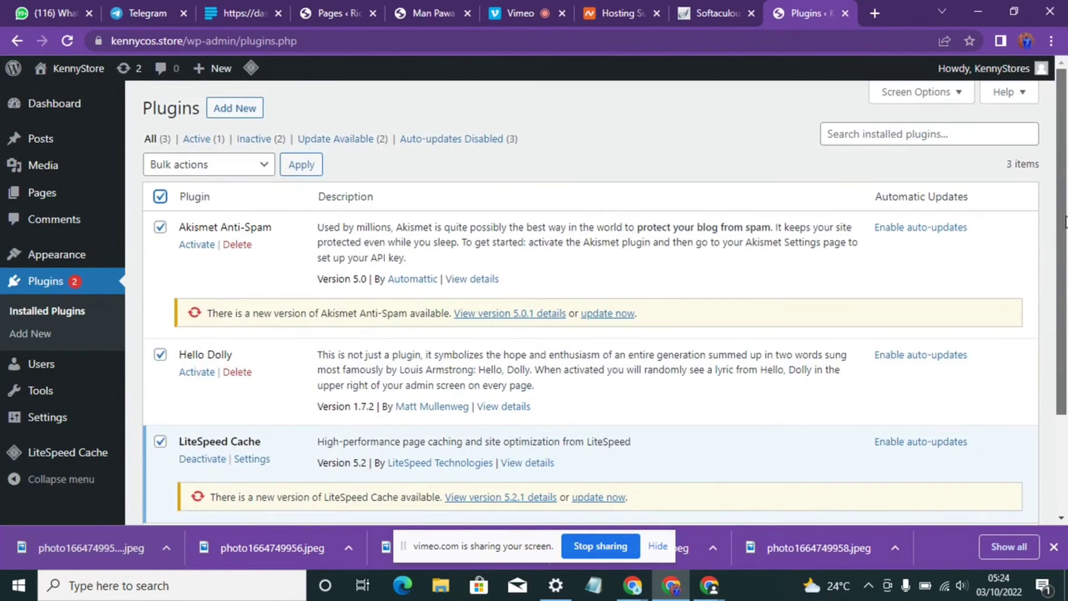
left_click(203, 164)
left_click(213, 248)
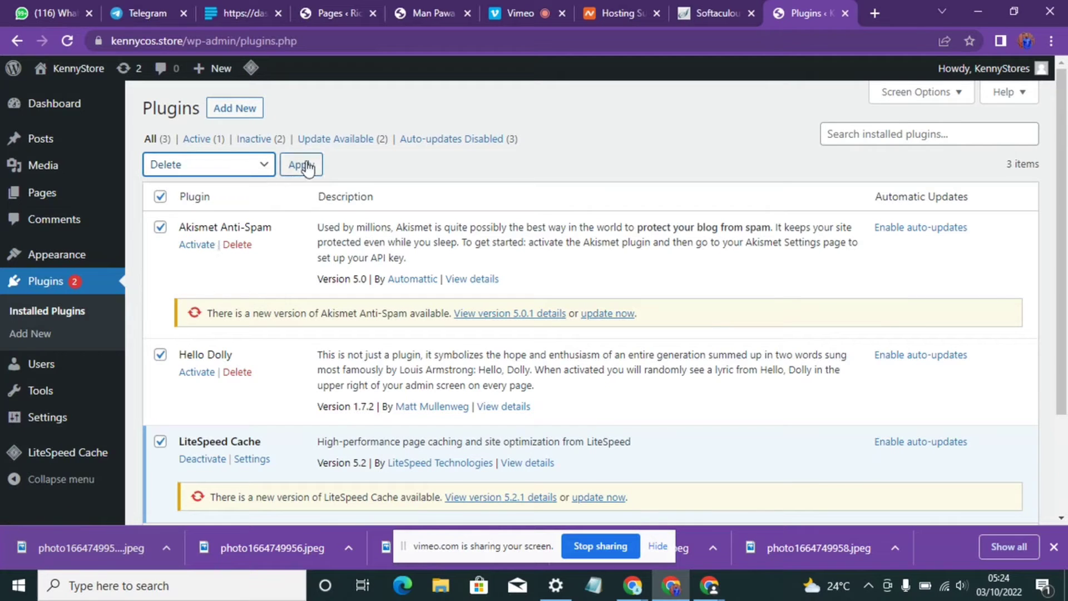
left_click(305, 167)
left_click(612, 145)
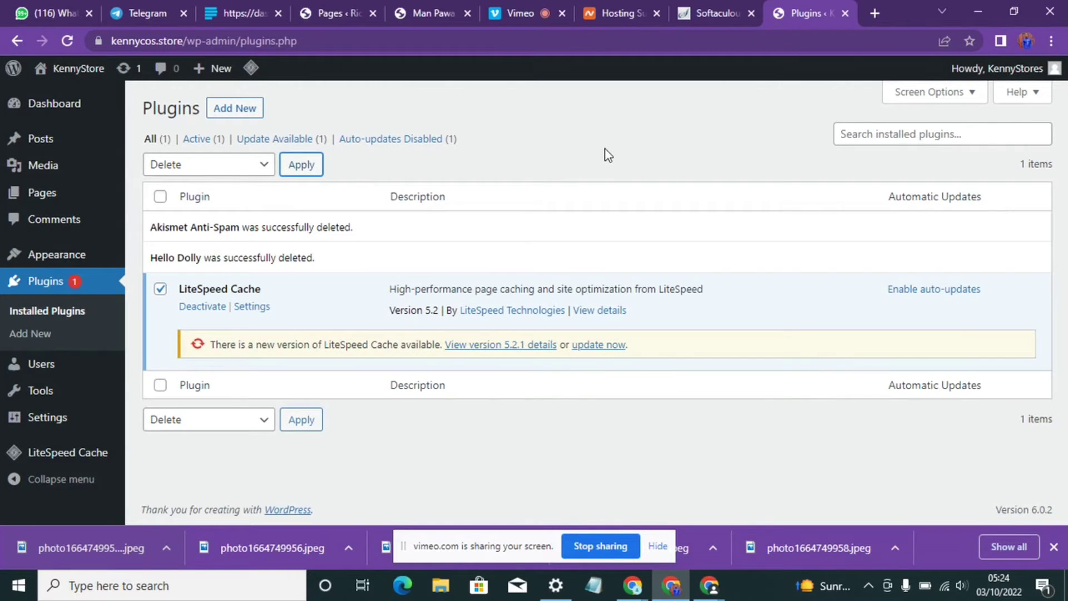
left_click(310, 167)
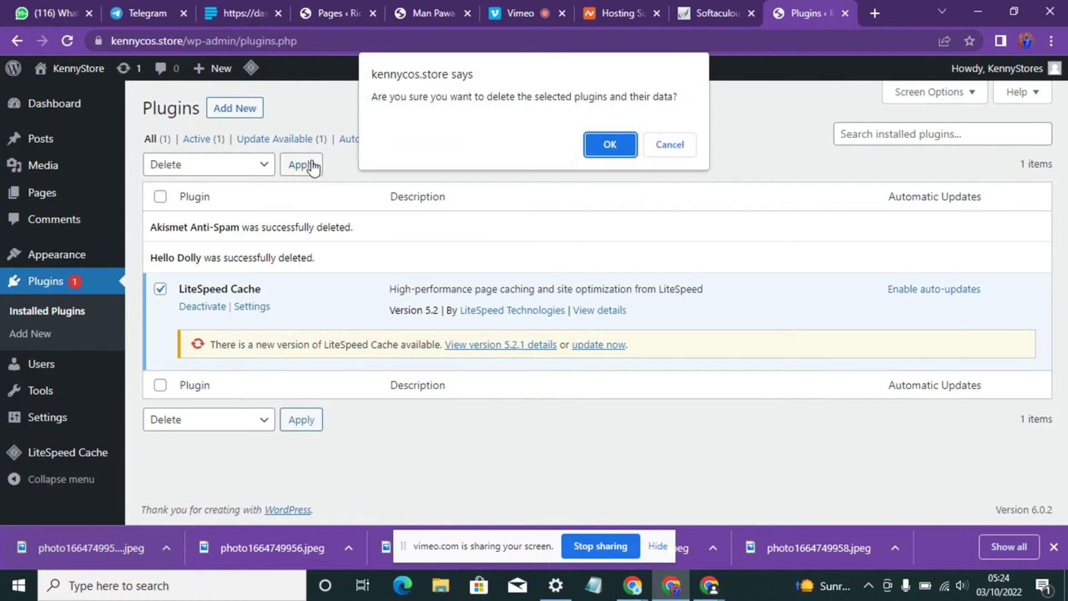
left_click(606, 145)
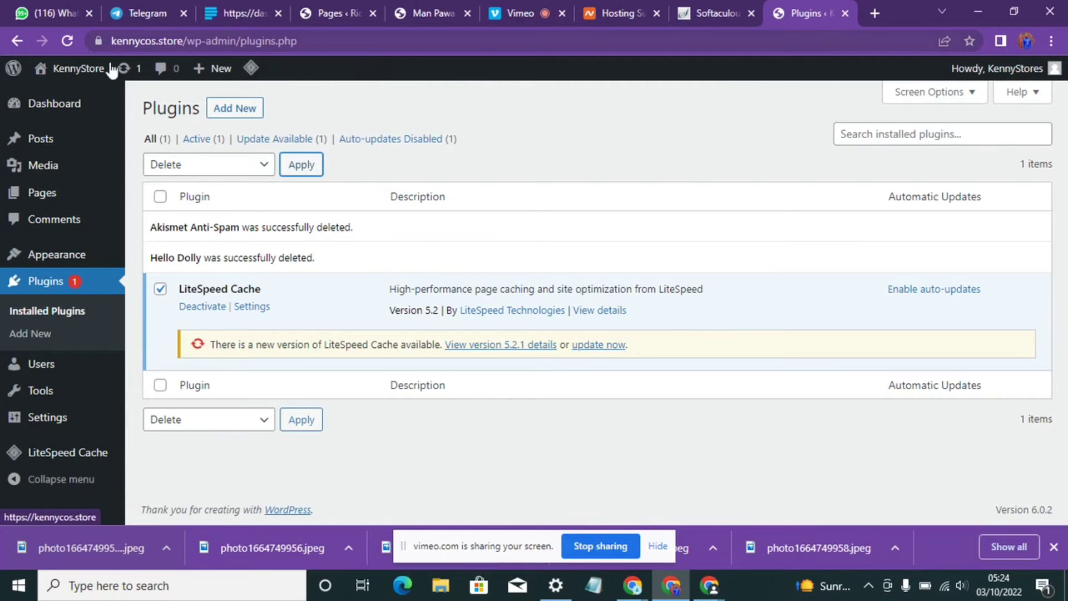
left_click(239, 107)
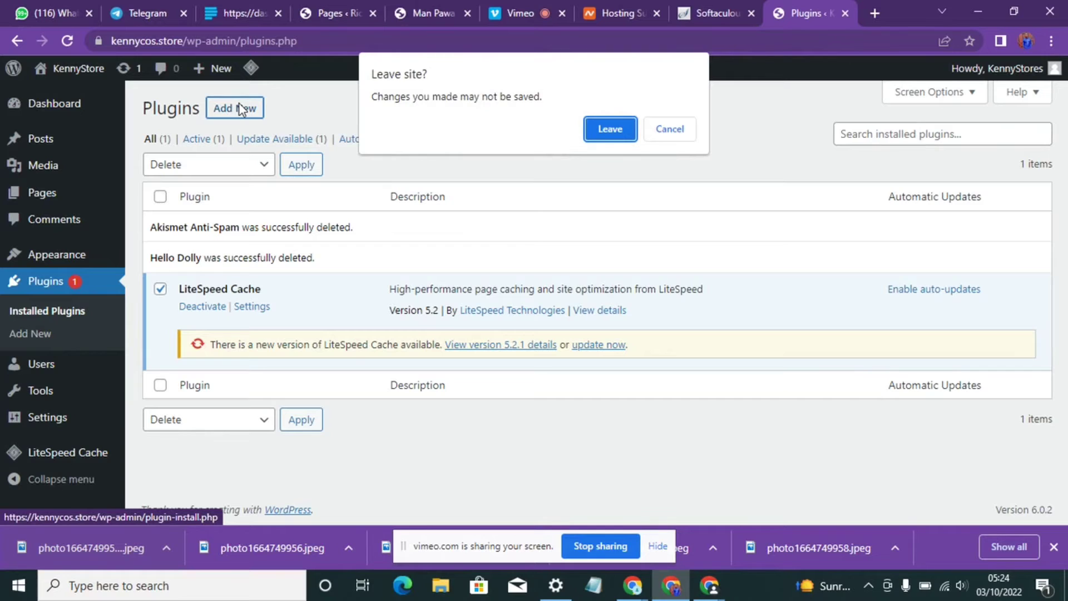
- Retry the timed-out Add Plugins page for kennycos.store until it loads with the featured plugins
left_click(612, 127)
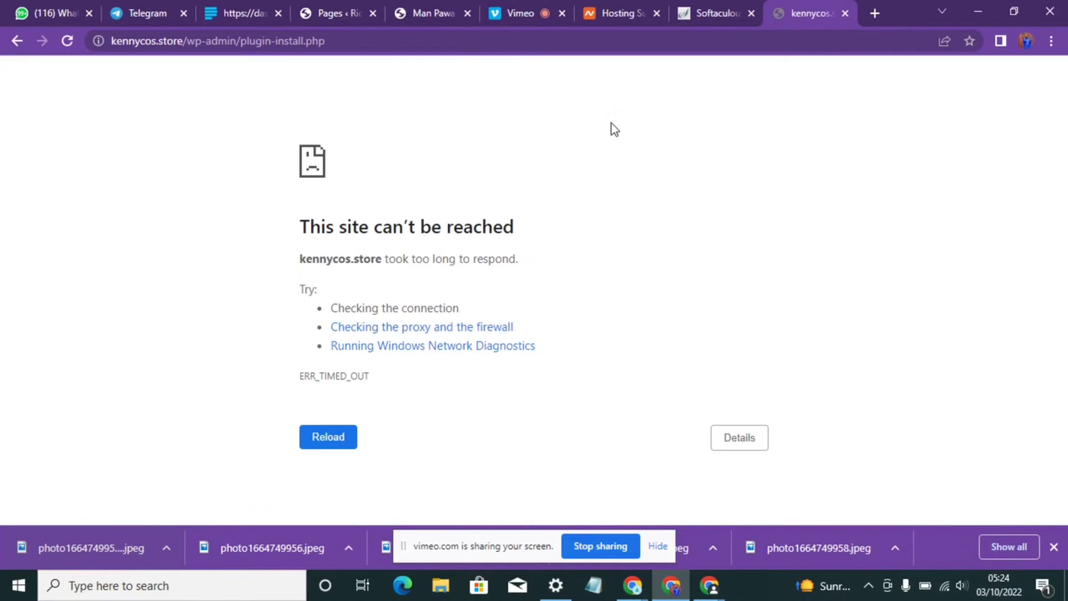
left_click(329, 438)
left_click(66, 41)
left_click(529, 9)
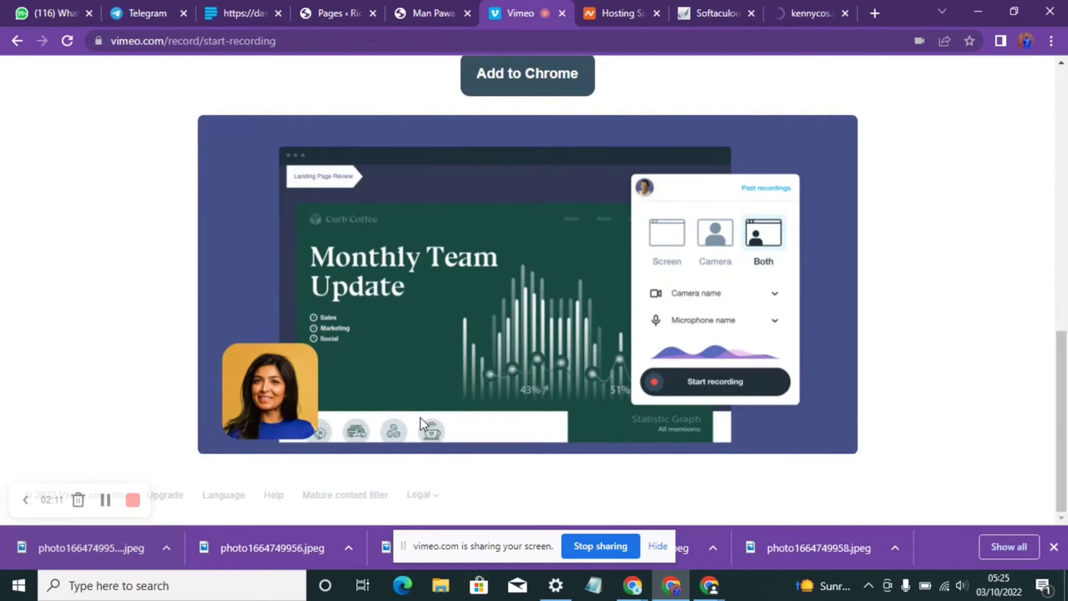
left_click(403, 549)
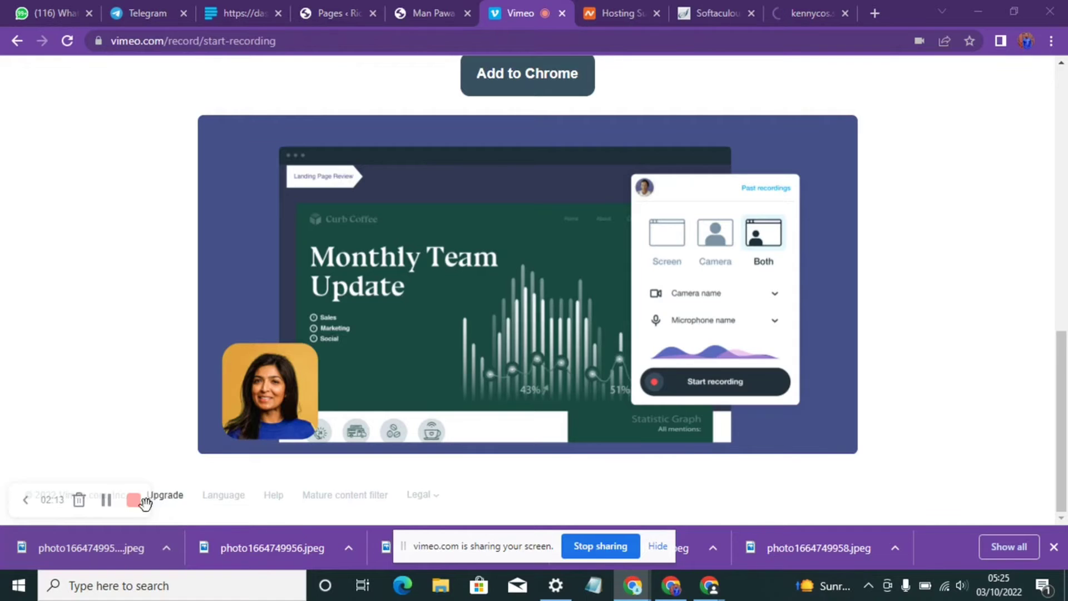
left_click(104, 501)
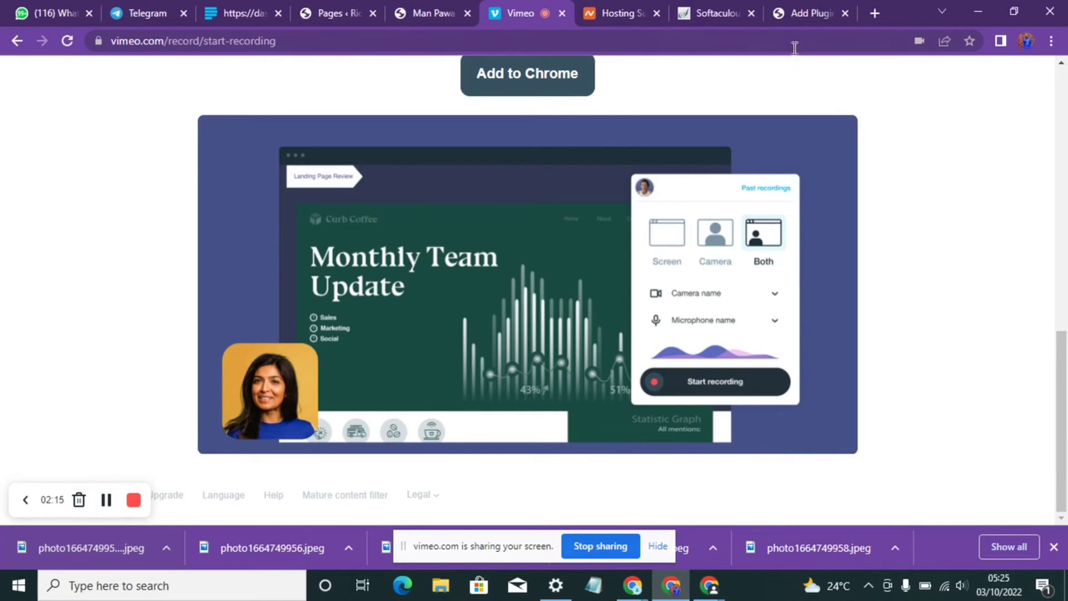
left_click(799, 21)
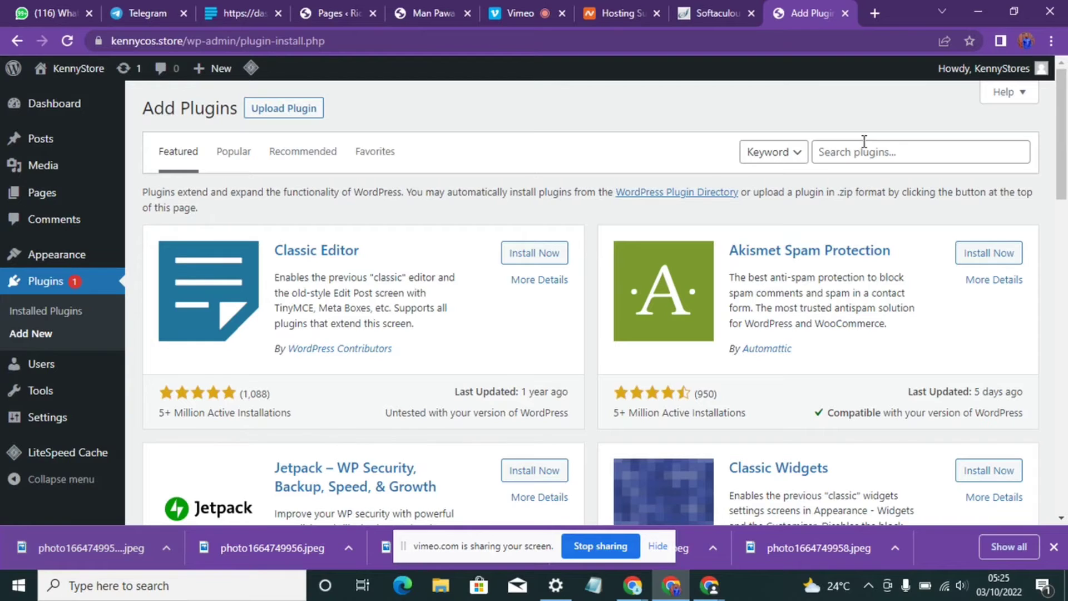
- Search the plugin directory for 'elementor' and install Elementor Website Builder
left_click(856, 157)
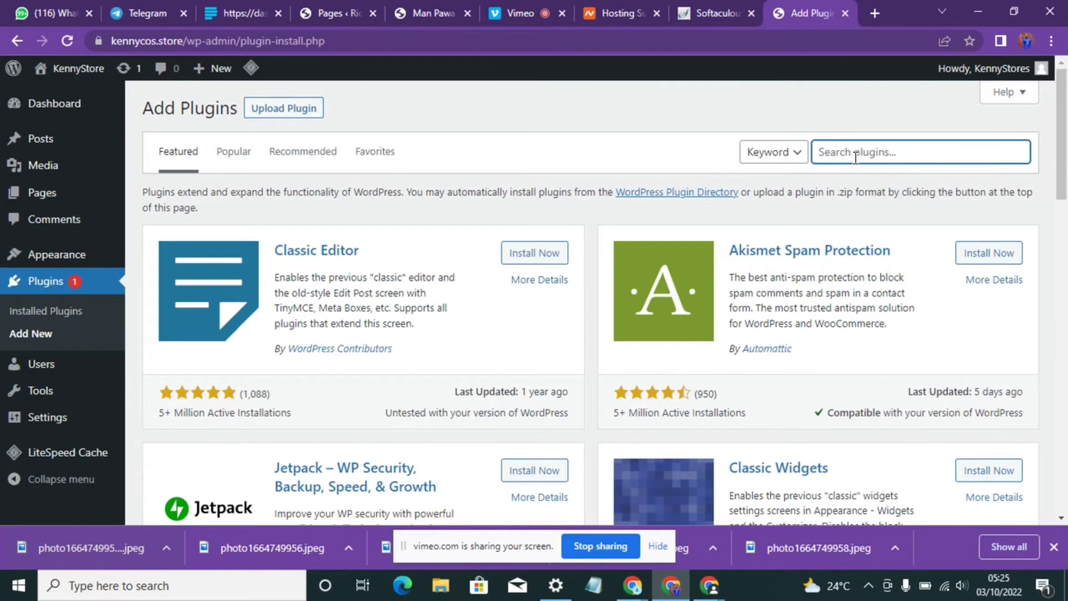
type("elelmnto")
key("BackSpace")
key("BackSpace")
key("BackSpace")
key("BackSpace")
key("BackSpace")
key("BackSpace")
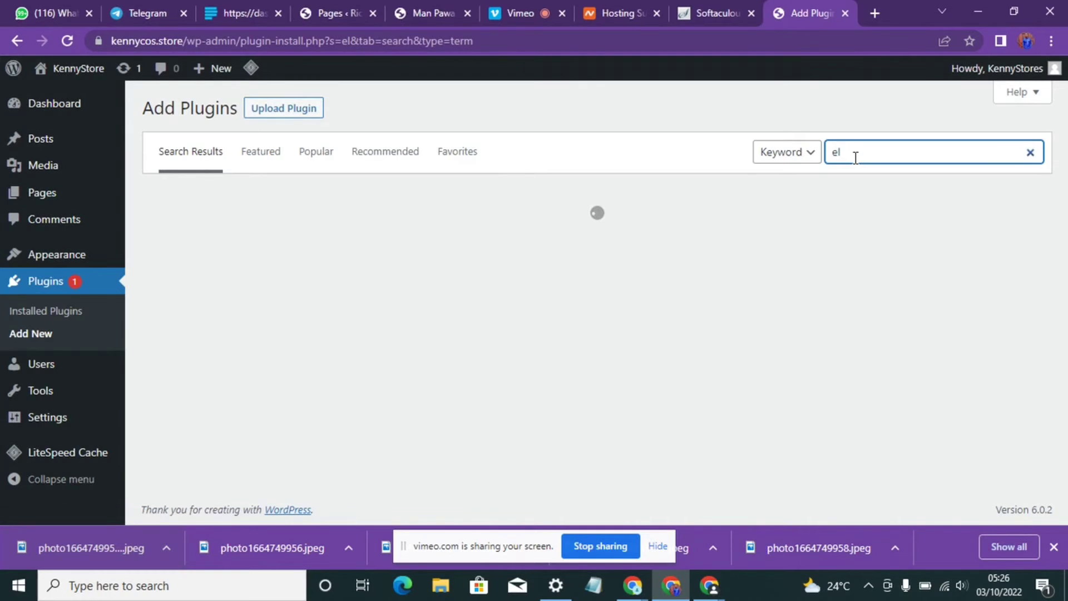
type("ementor")
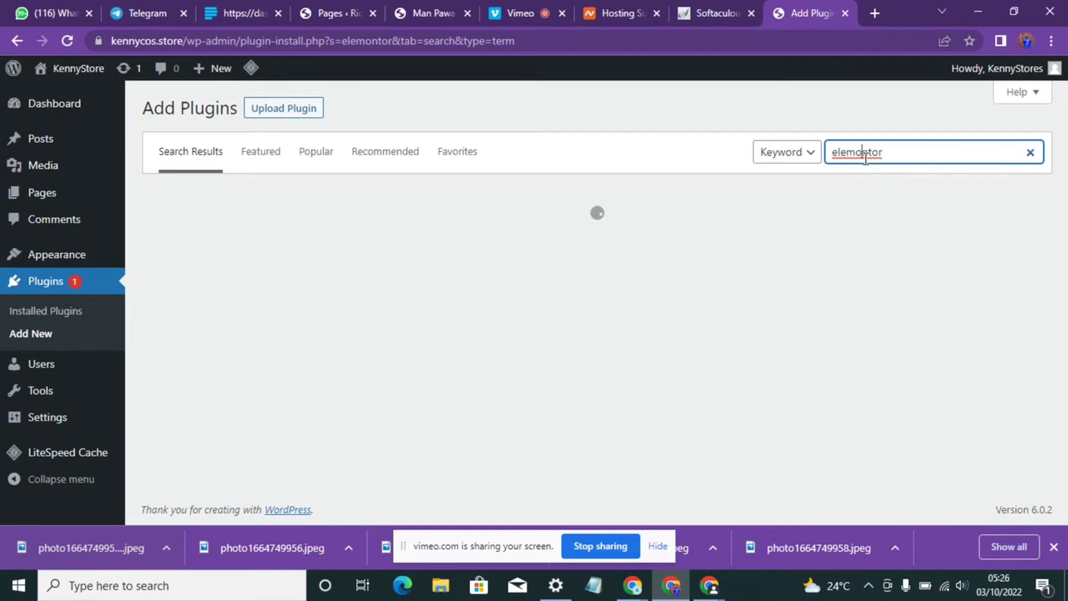
left_click(860, 155)
key("BackSpace")
type("e")
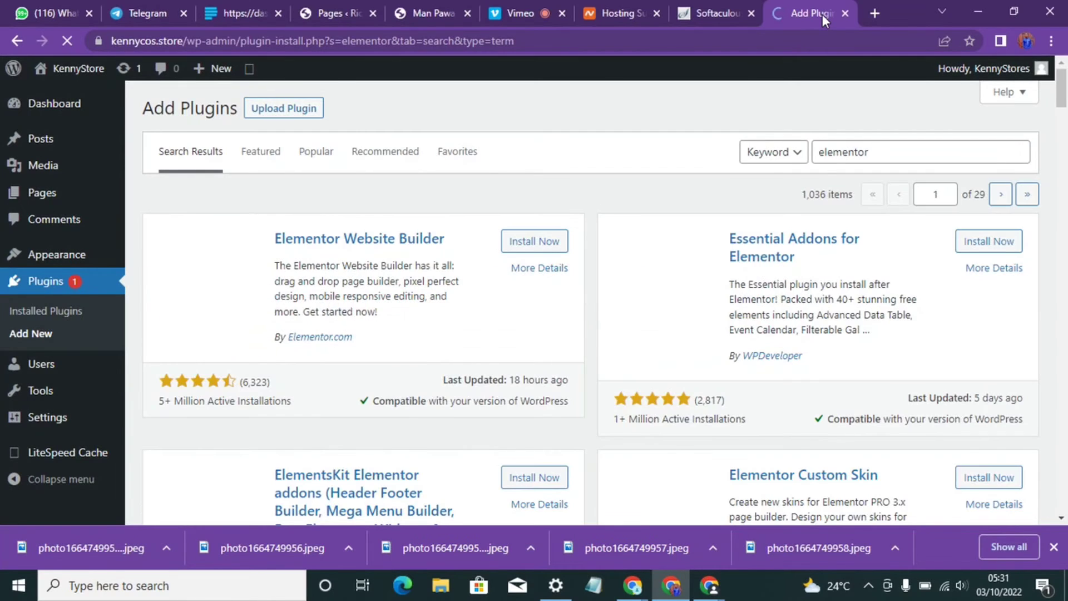
left_click(522, 249)
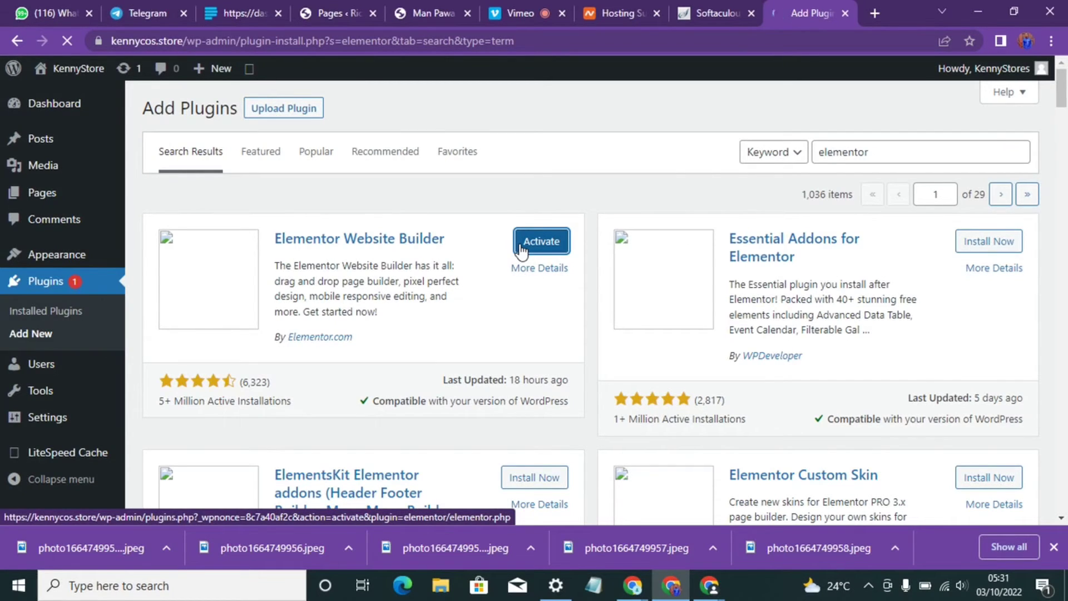
- Replace the plugin search text 'elementor' with 'wp'
left_click(857, 151)
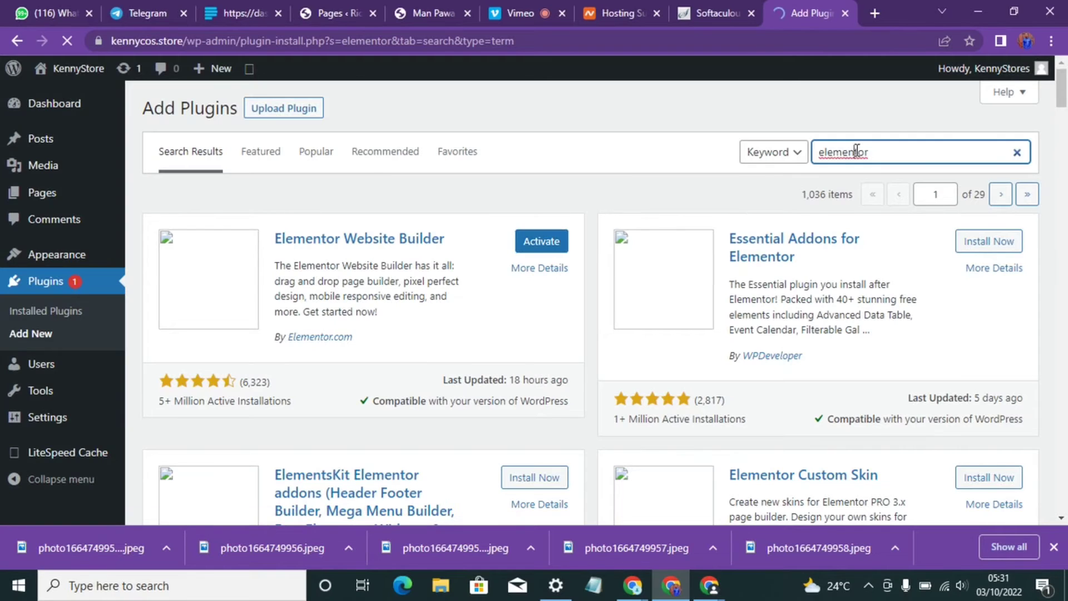
double_click(856, 151)
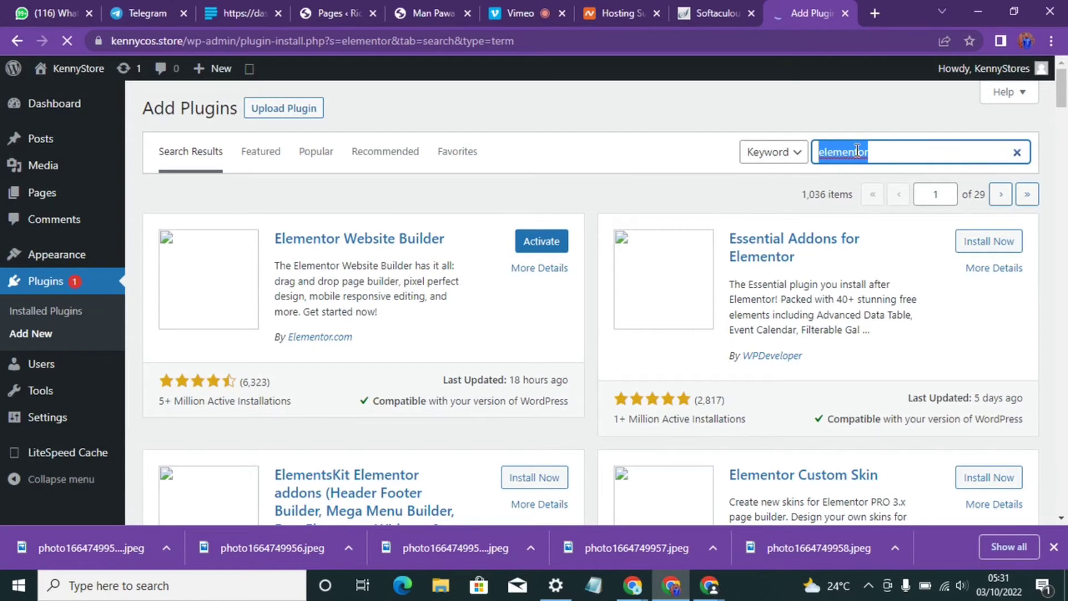
type("fomo")
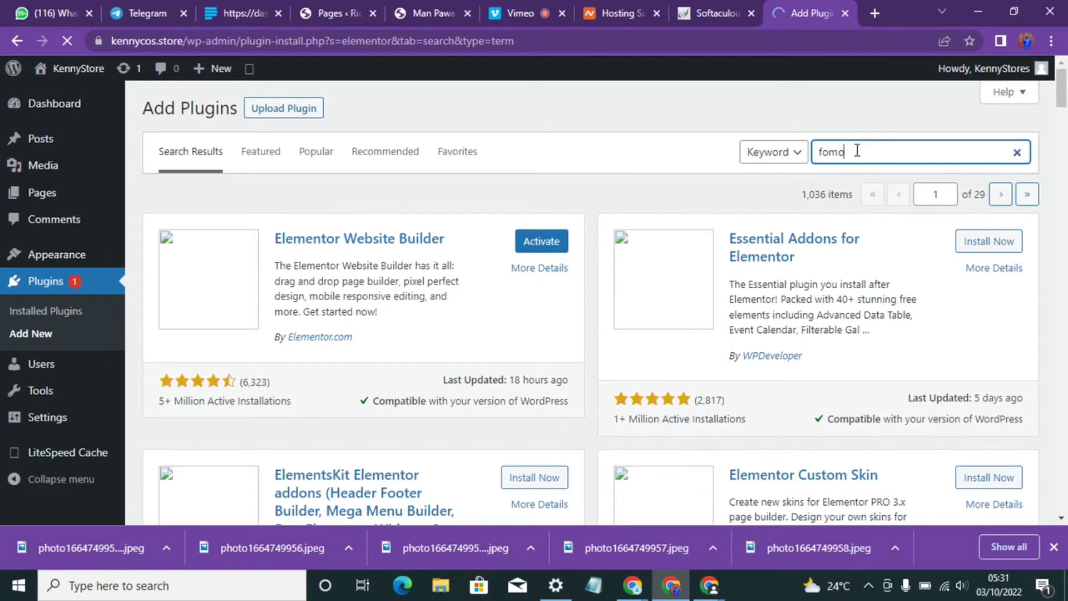
key("BackSpace")
key("BackSpace")
key("BackSpace")
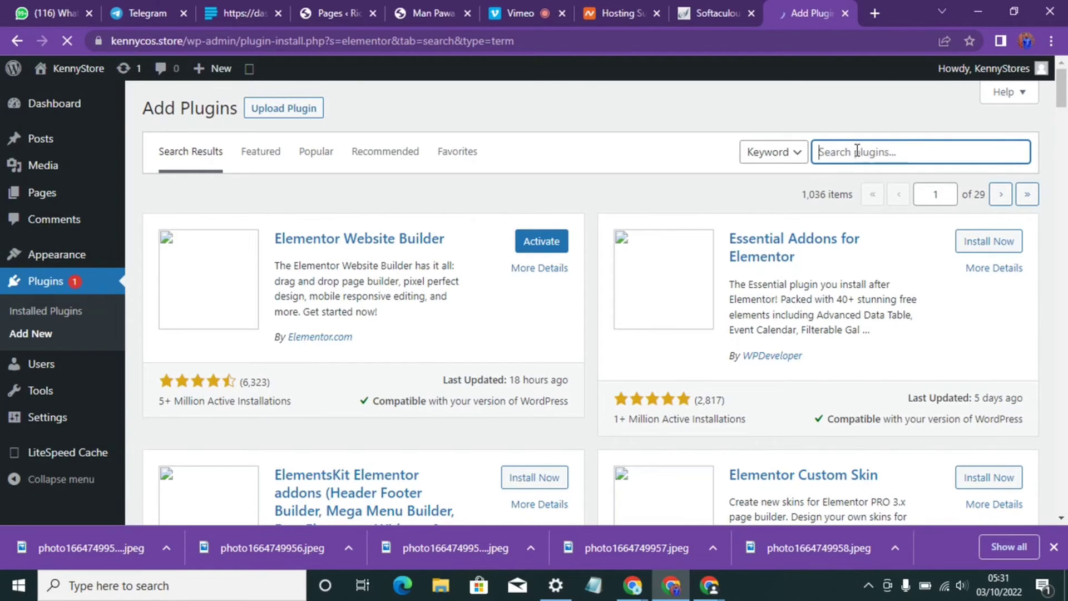
type("wp")
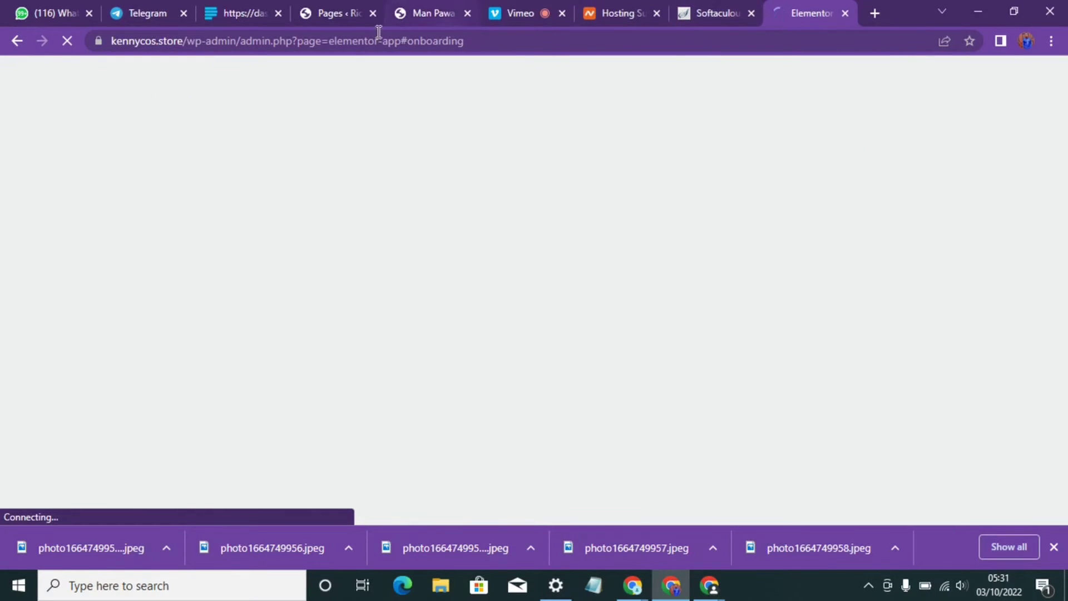
- Go back from the Elementor setup screen to the Add Plugins search results
left_click(16, 42)
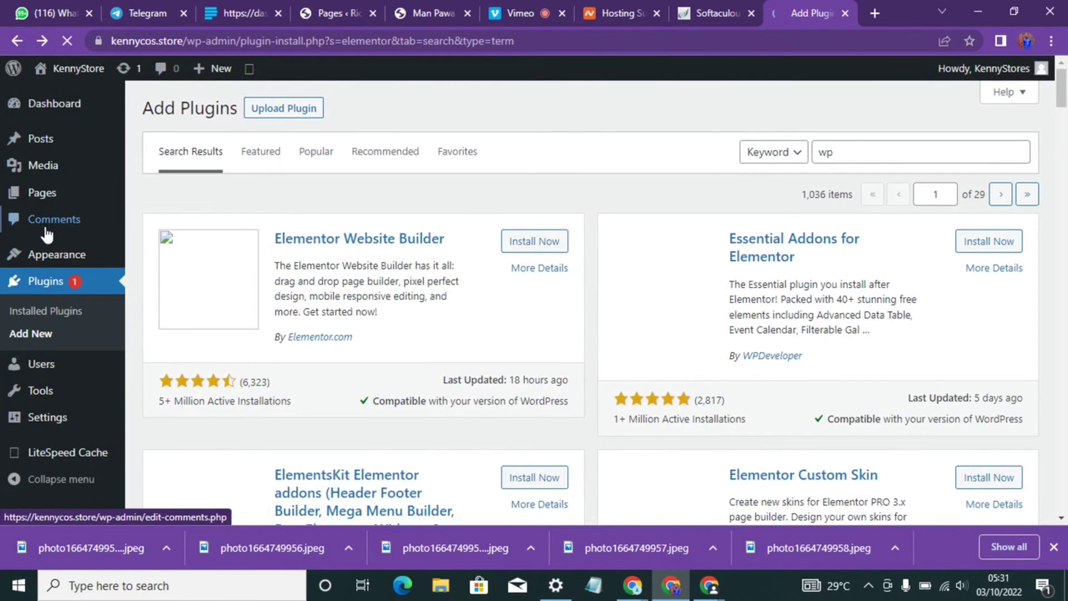
mouse_move(44, 195)
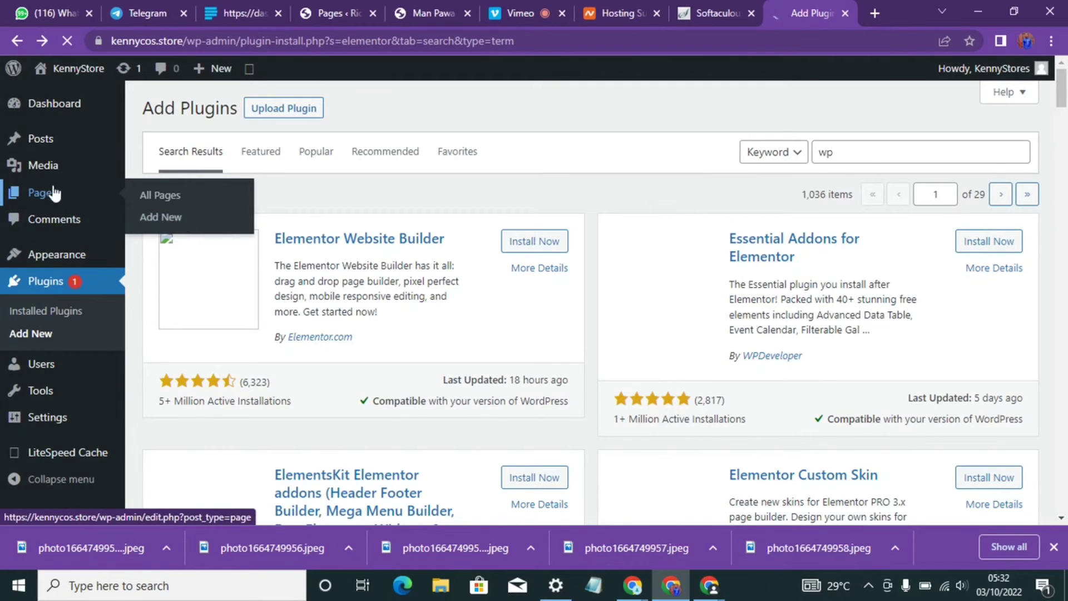
mouse_move(56, 170)
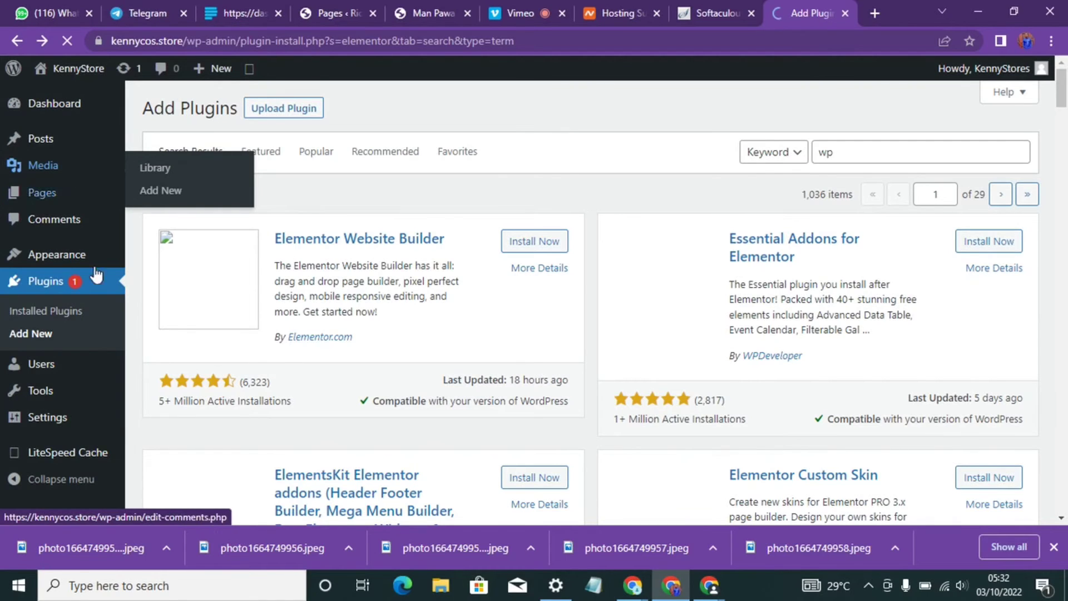
mouse_move(51, 257)
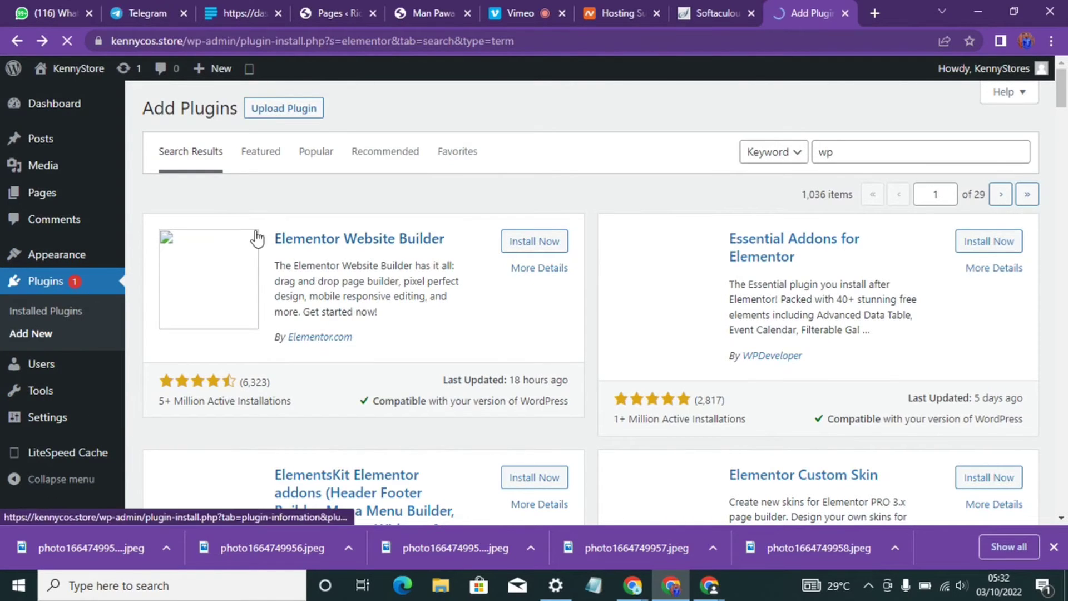
mouse_move(3, 106)
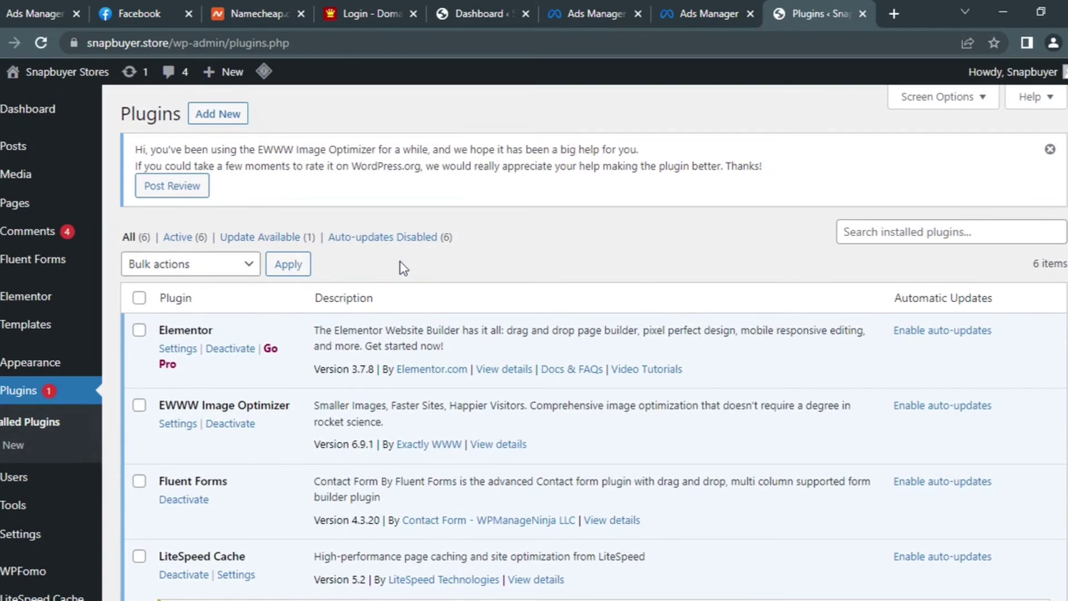
- On Plugins > Add New, show the Upload Plugin zip area
left_click(217, 119)
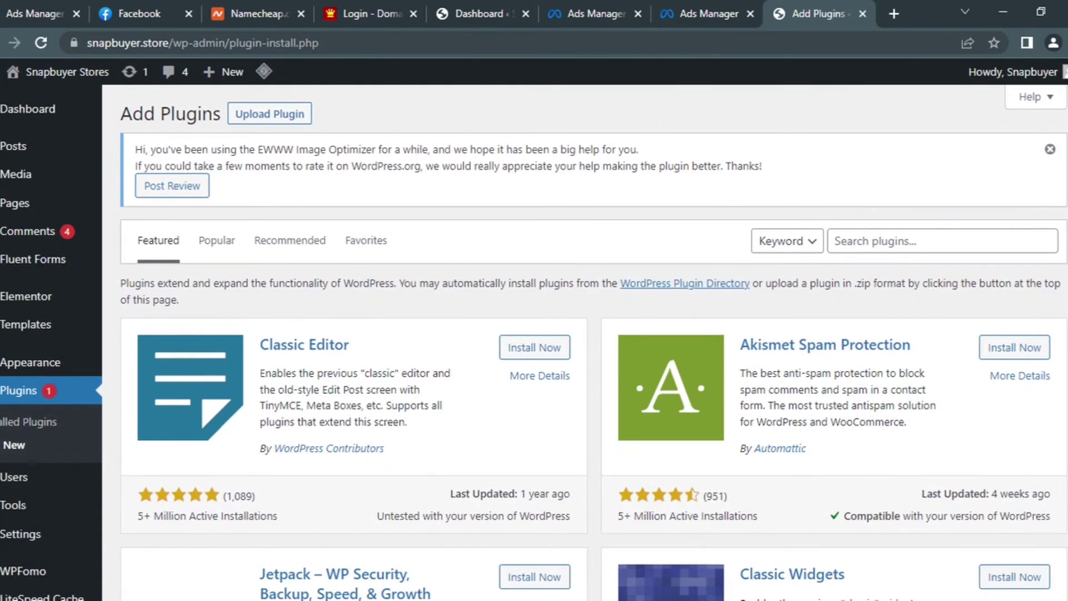
left_click(890, 241)
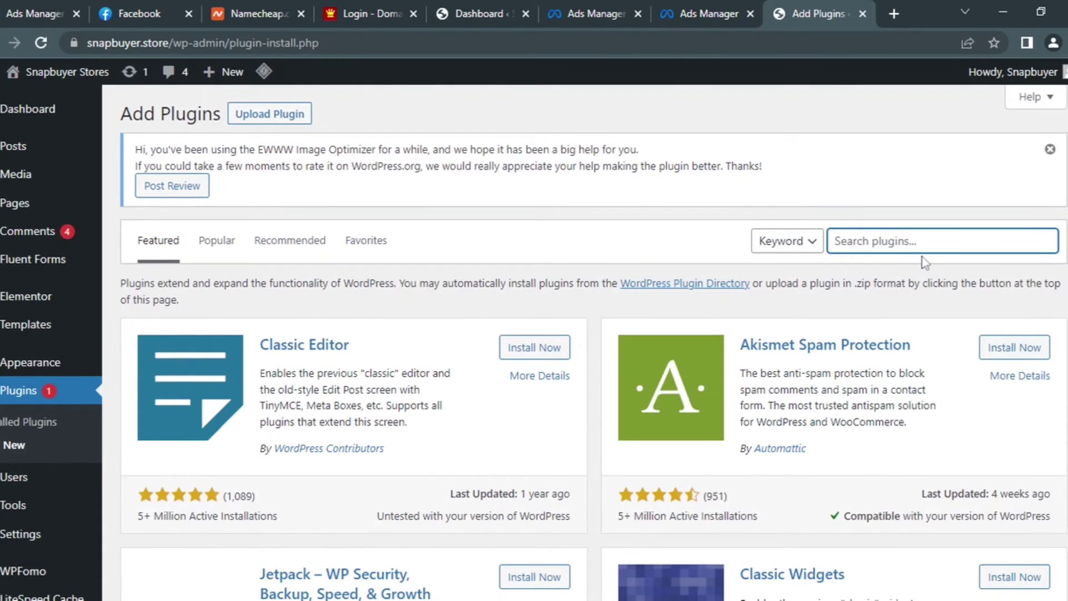
left_click(282, 123)
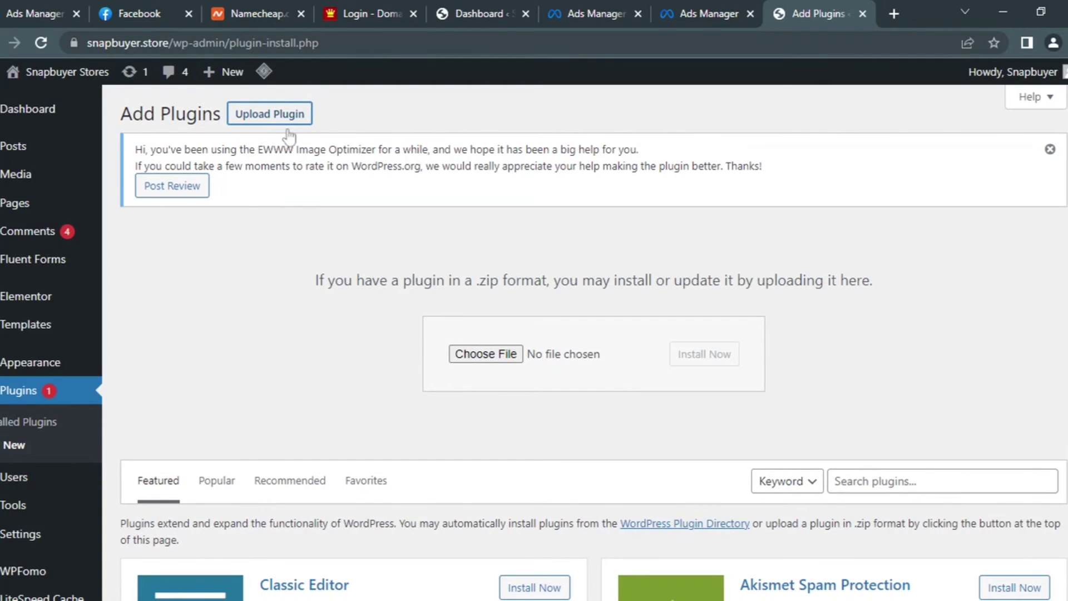
- Scroll through the featured plugin cards, then go to the General Settings page
scroll(939, 242, "down", 6)
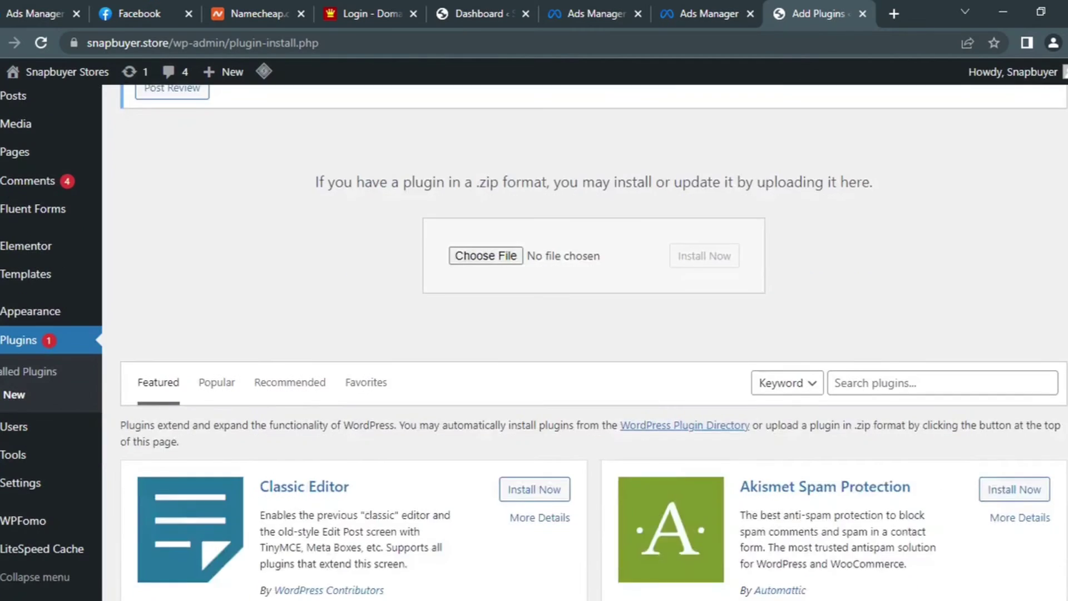
scroll(594, 342, "down", 2)
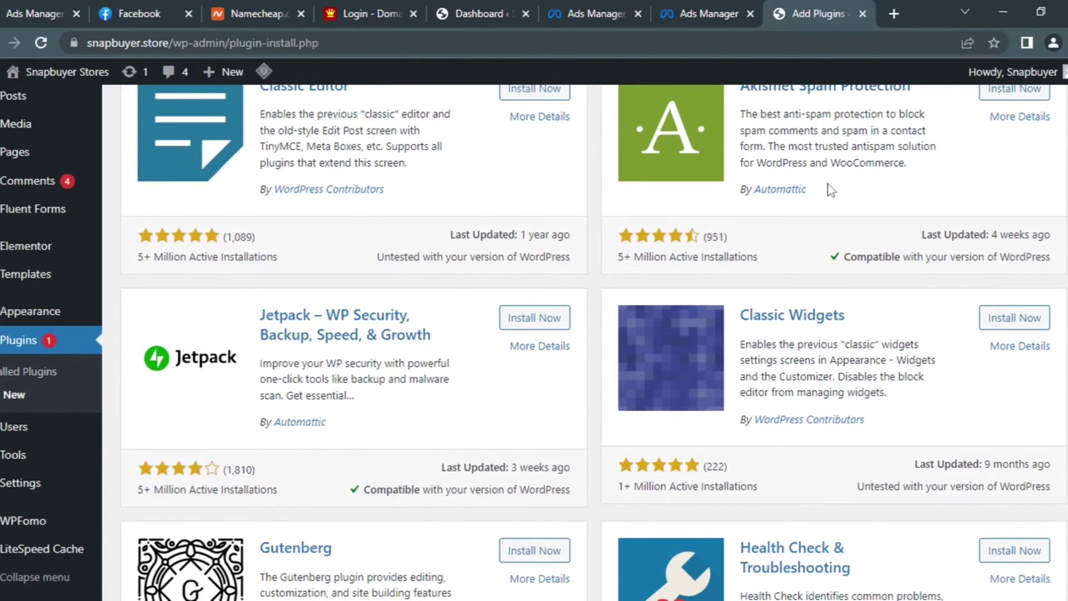
scroll(593, 342, "down", 10)
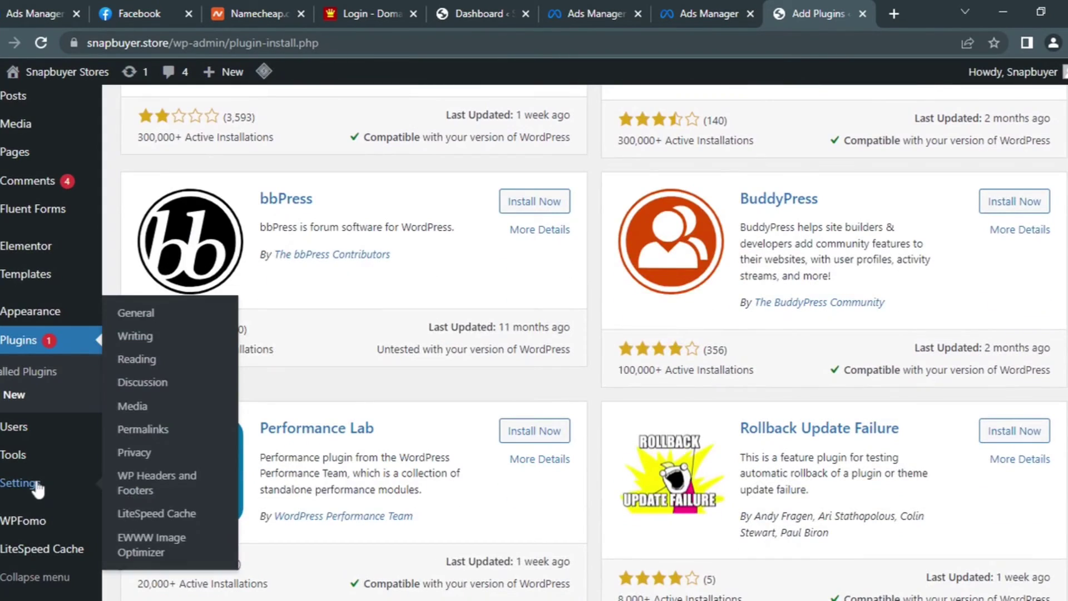
left_click(37, 488)
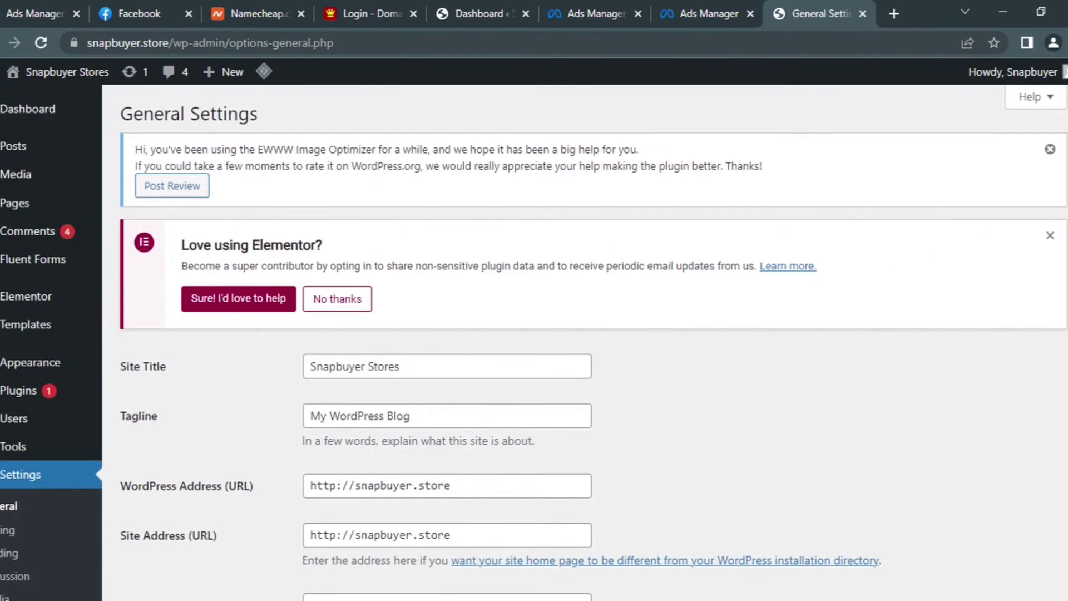
- Review Settings > General down to the bottom, then go to Settings > Permalinks
scroll(1039, 171, "down", 3)
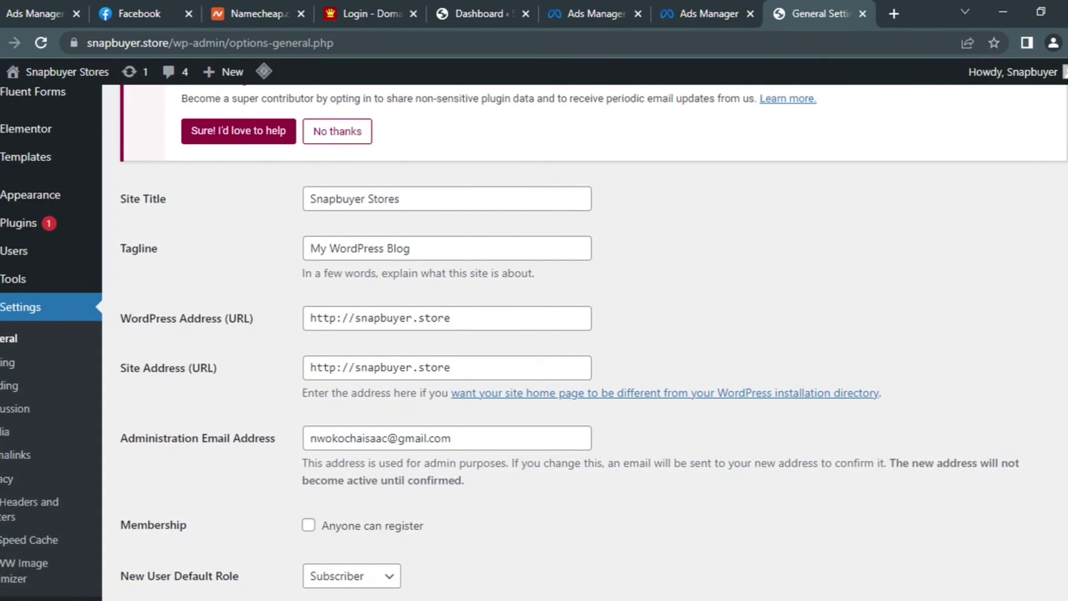
scroll(585, 342, "down", 7)
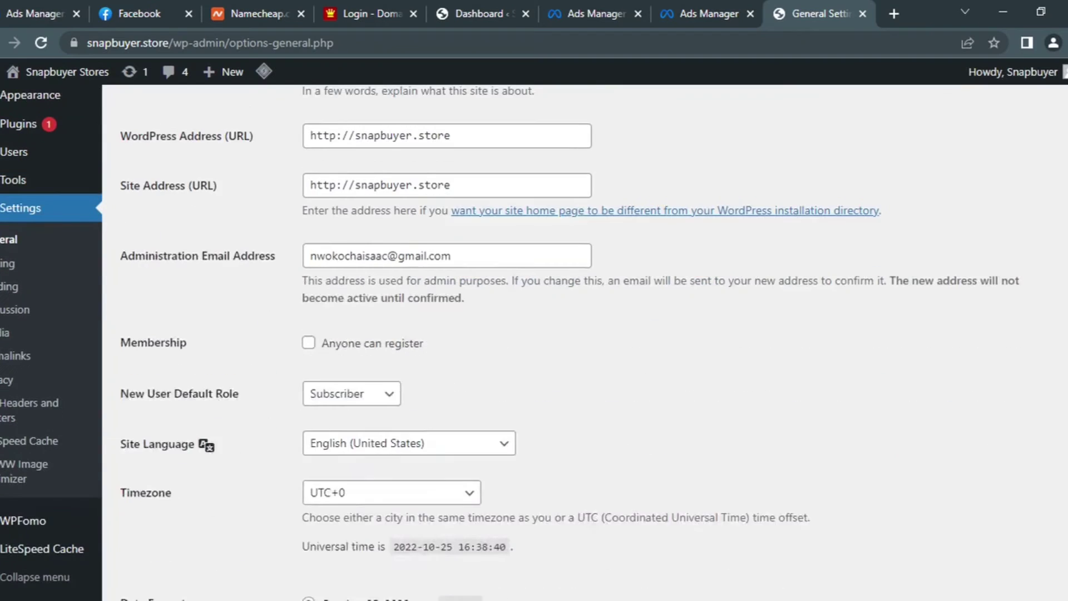
scroll(584, 343, "down", 5)
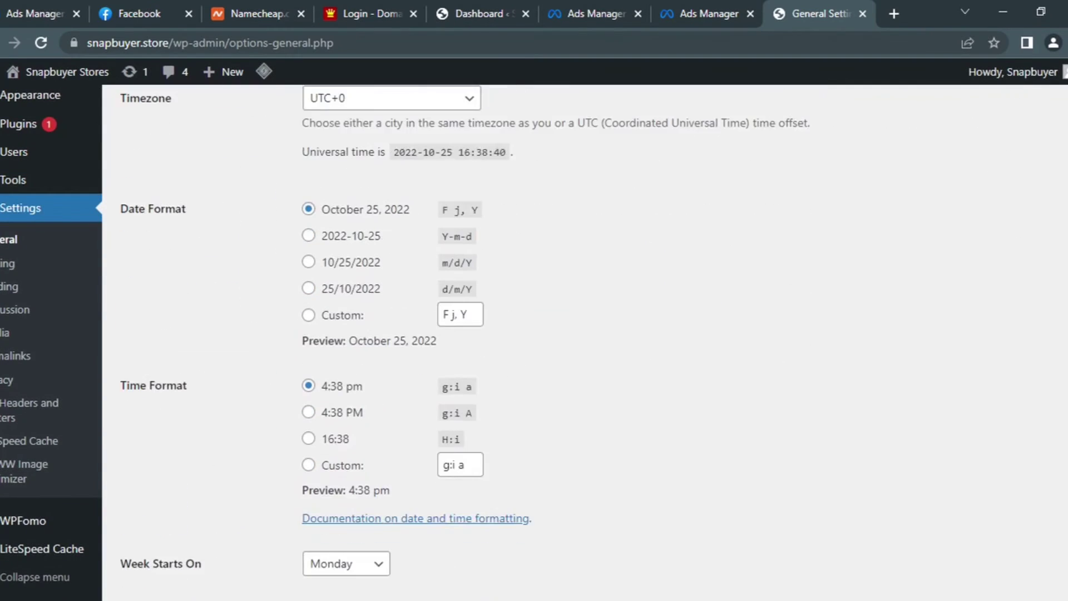
left_click(14, 359)
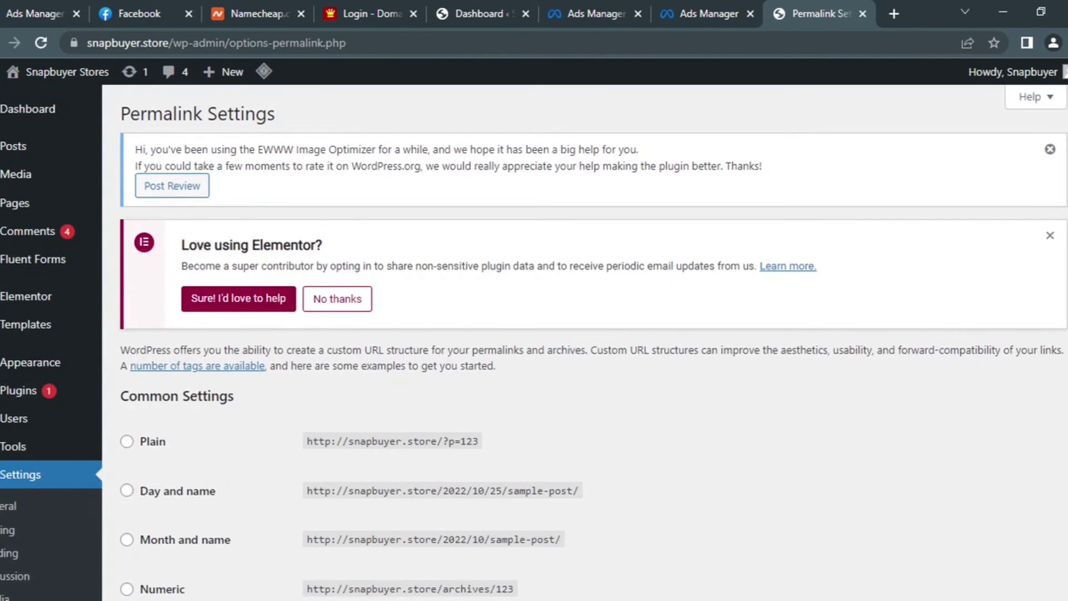
- Check that Post name is the selected permalink structure, then go to the Pages list
scroll(1014, 315, "down", 5)
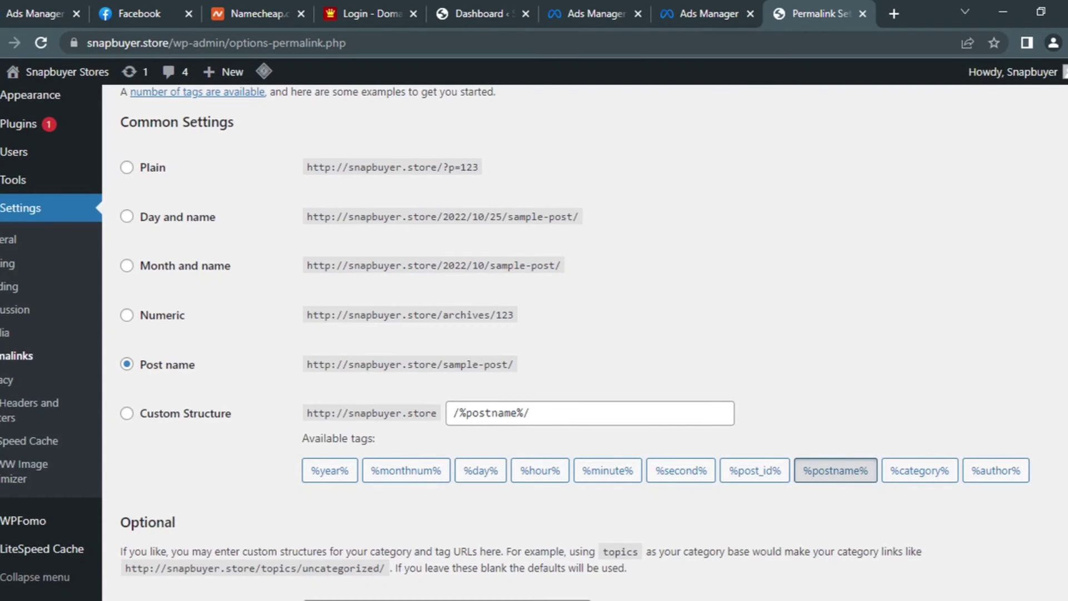
scroll(593, 342, "up", 5)
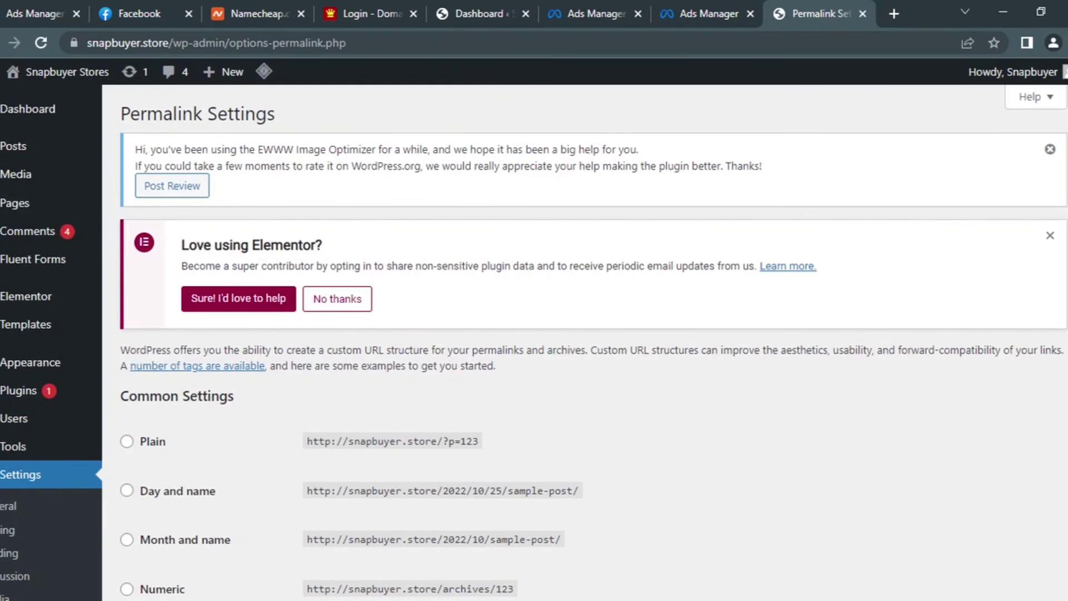
left_click(14, 203)
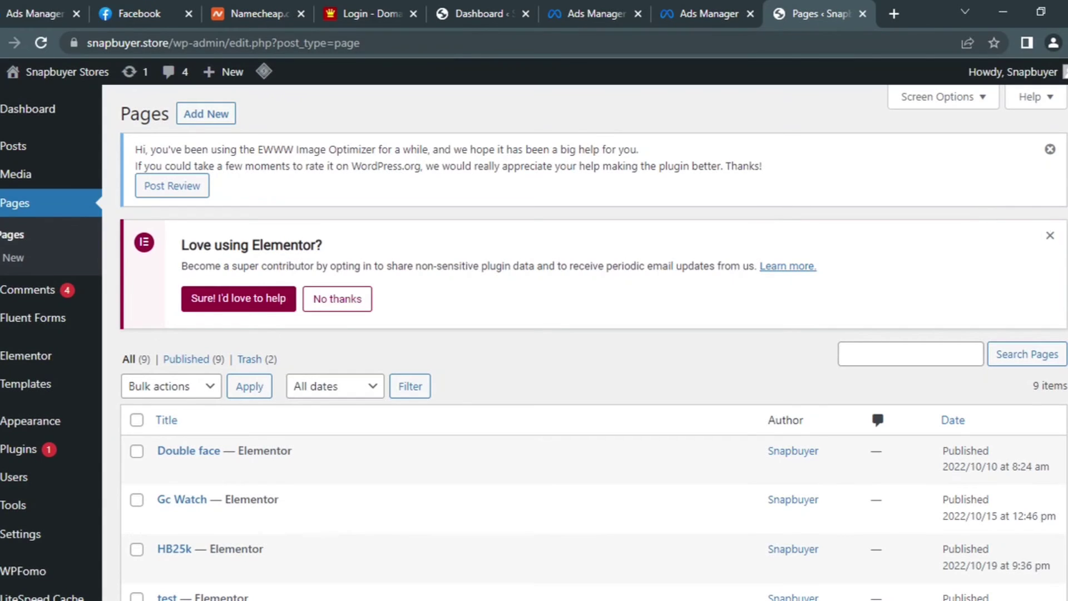
- Dismiss the 'Love using Elementor' and image optimizer rating notices on the Pages screen
left_click(1049, 236)
left_click(1049, 149)
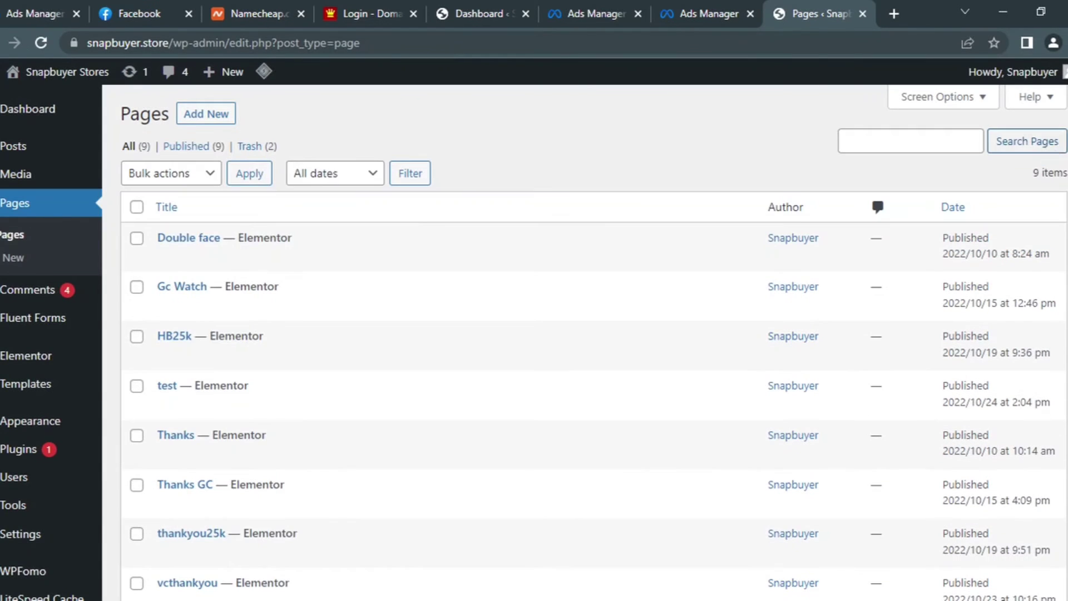
scroll(584, 343, "down", 1)
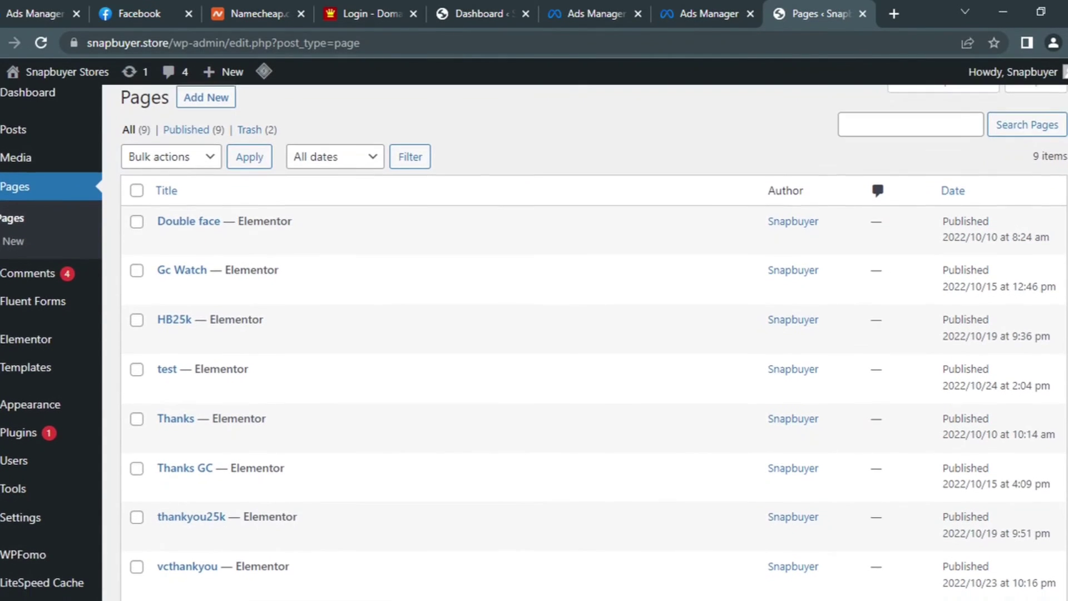
scroll(584, 343, "up", 1)
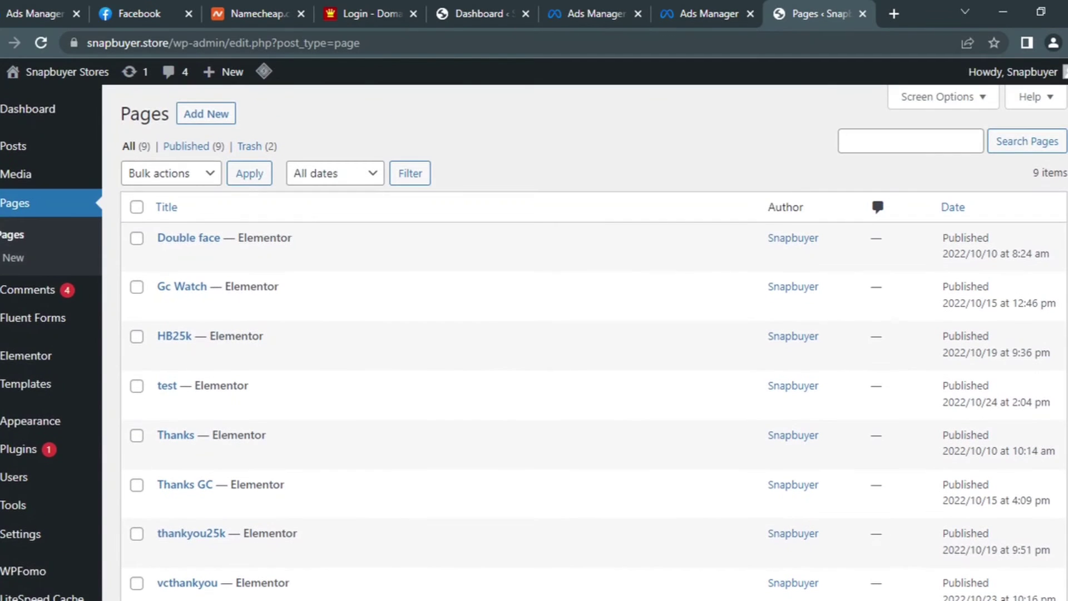
- Create a new page and title it 'new one'
left_click(214, 121)
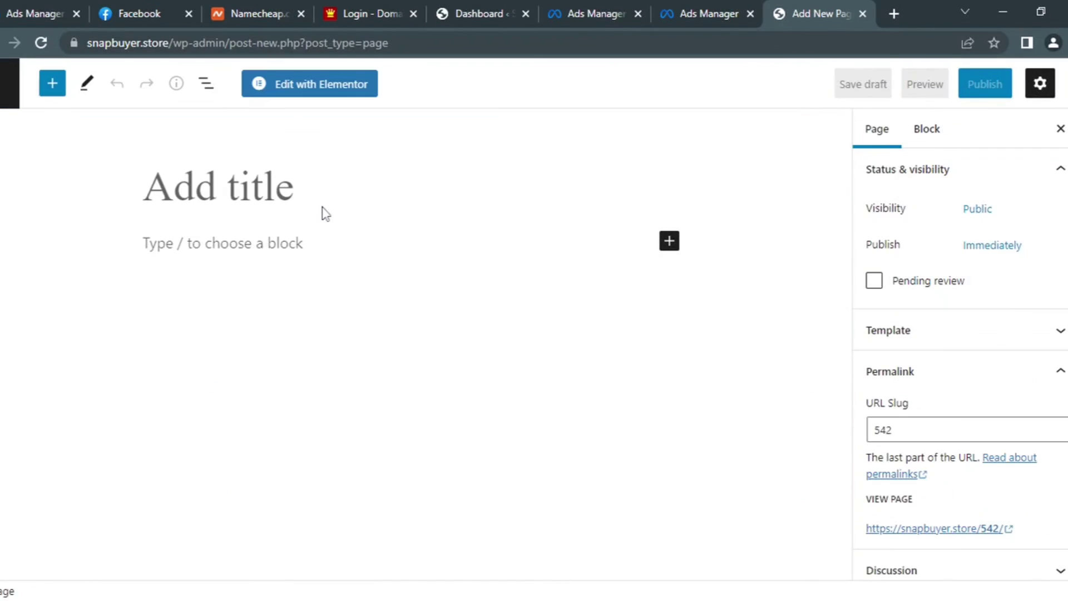
type("vgqa")
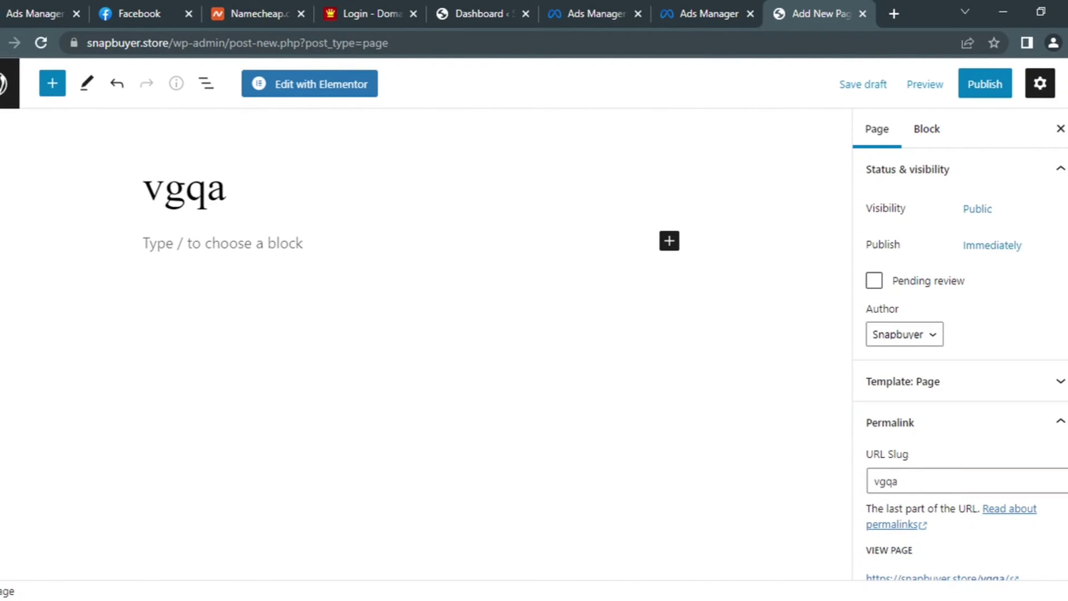
key("ctrl+a")
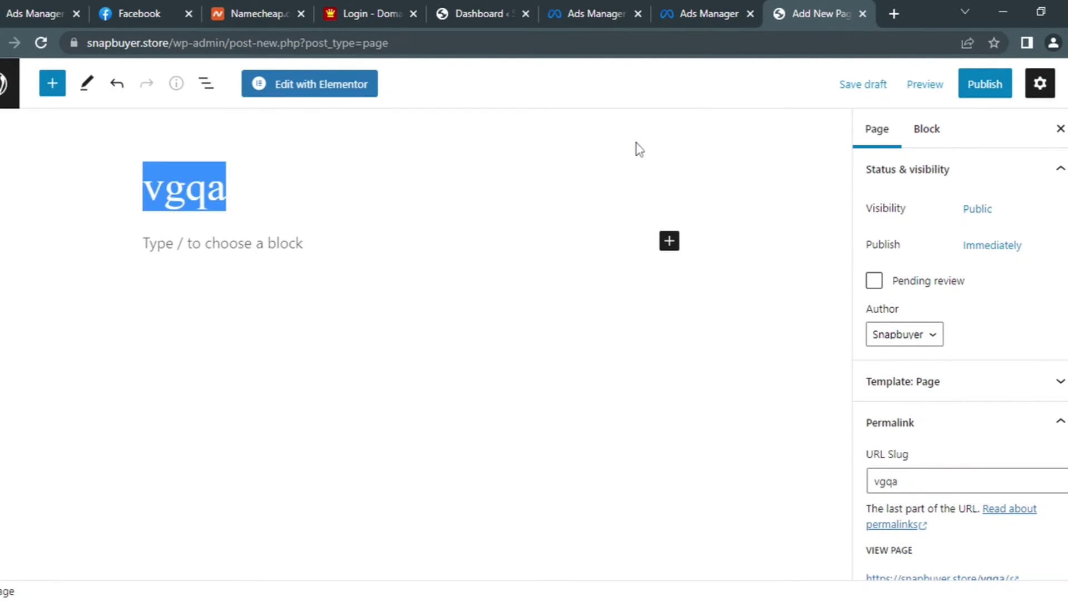
type("nee")
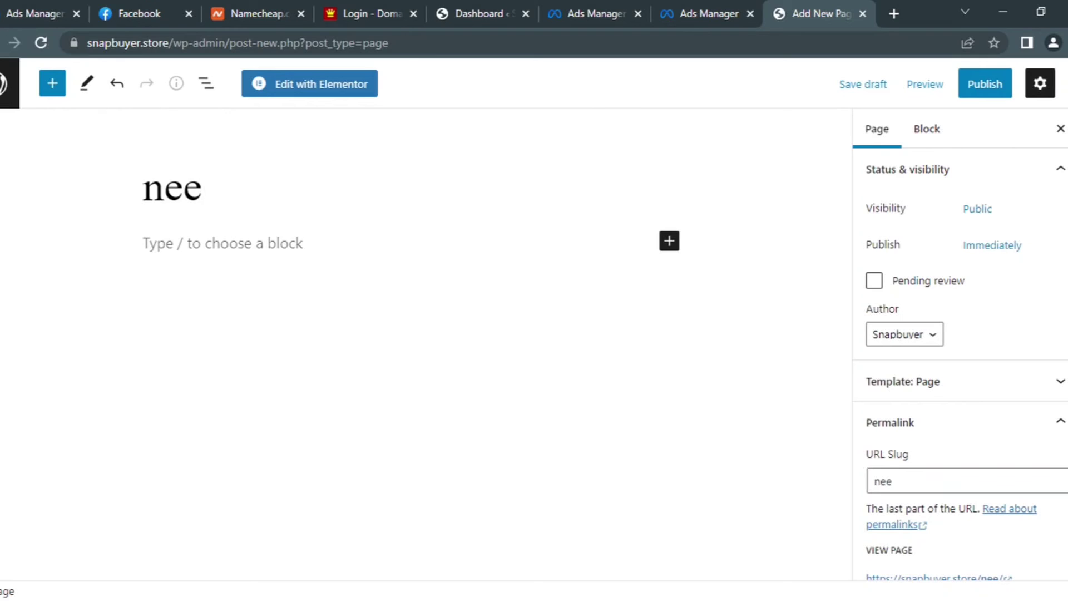
key("BackSpace")
type("w o")
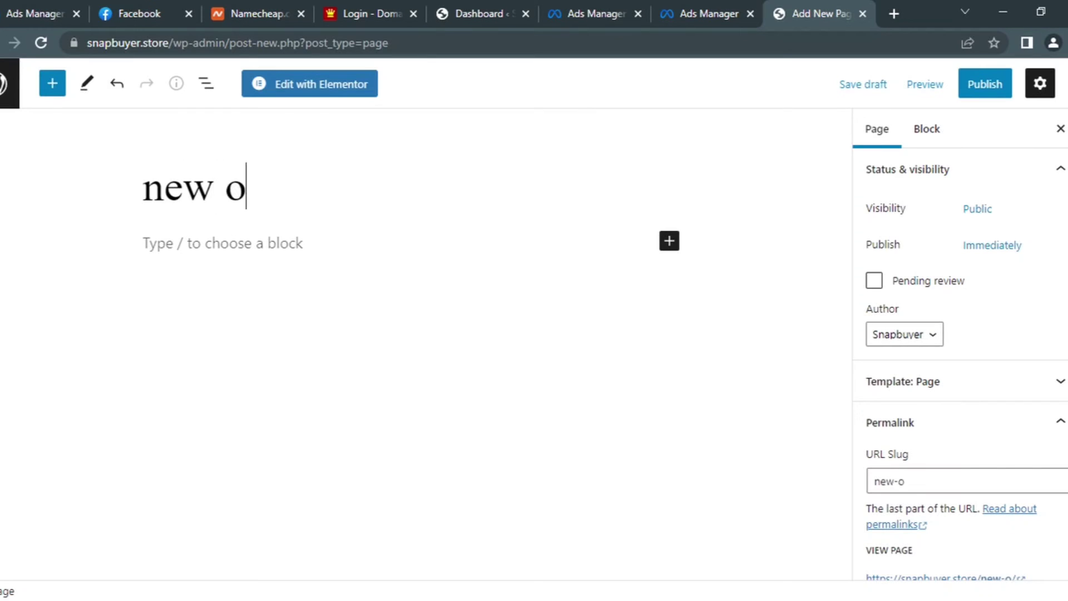
type("ne")
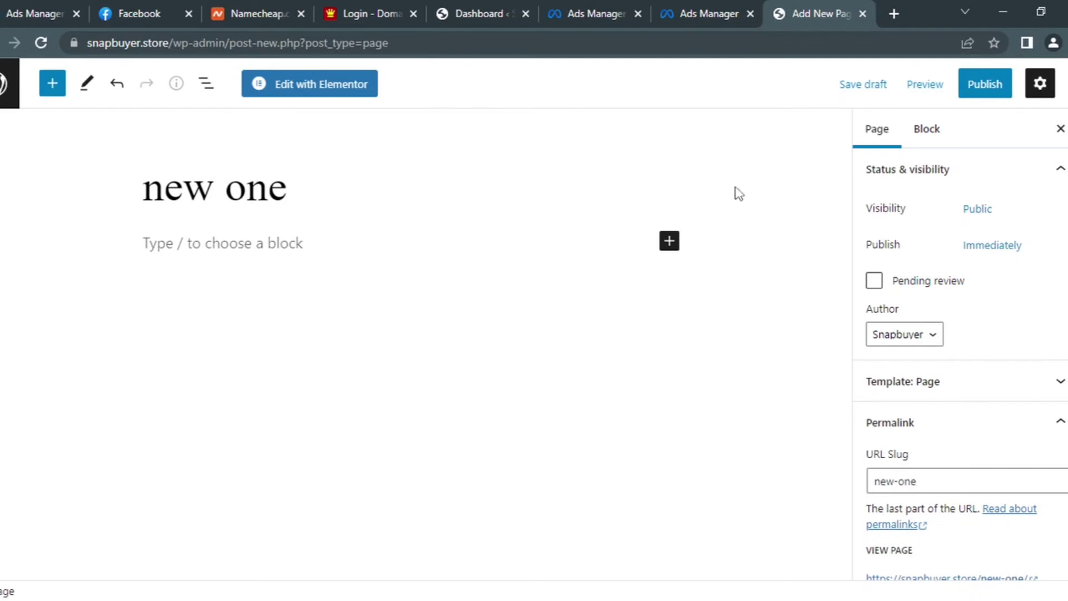
- Publish the 'new one' page and open it in Elementor
left_click(994, 91)
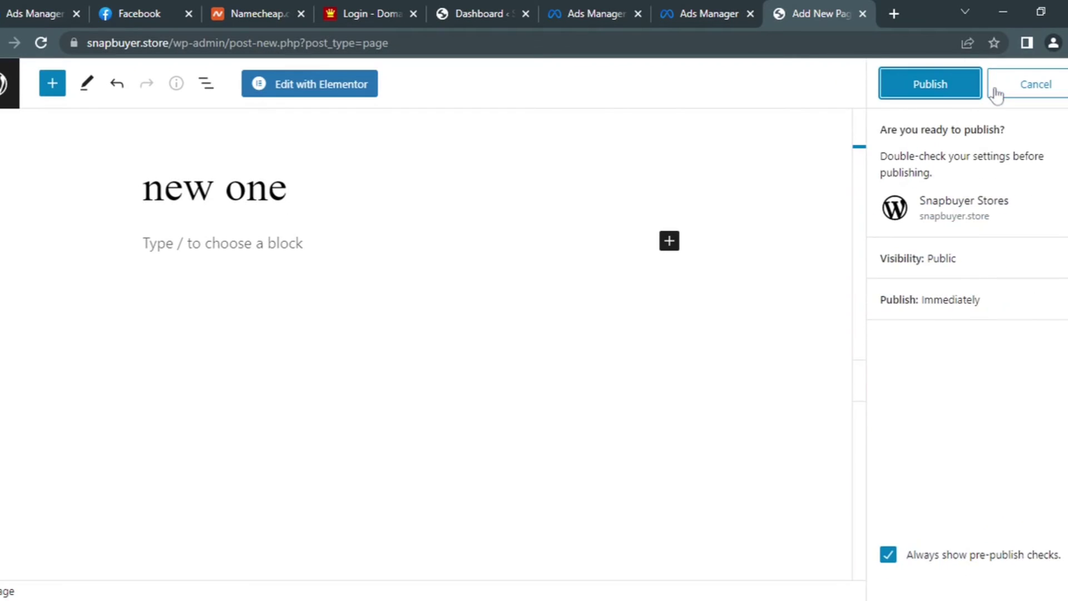
left_click(961, 89)
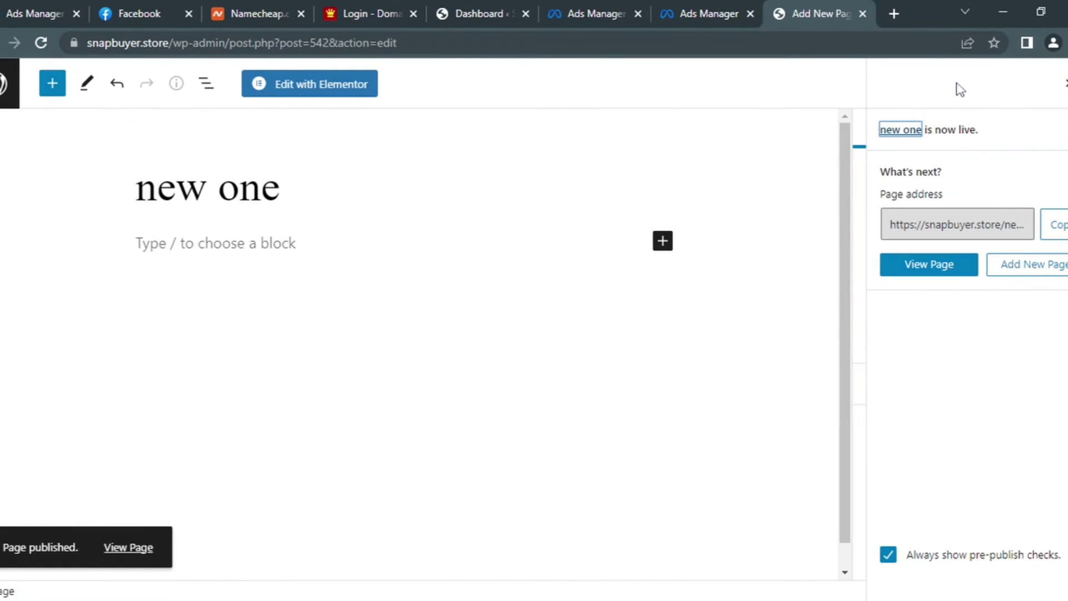
left_click(360, 93)
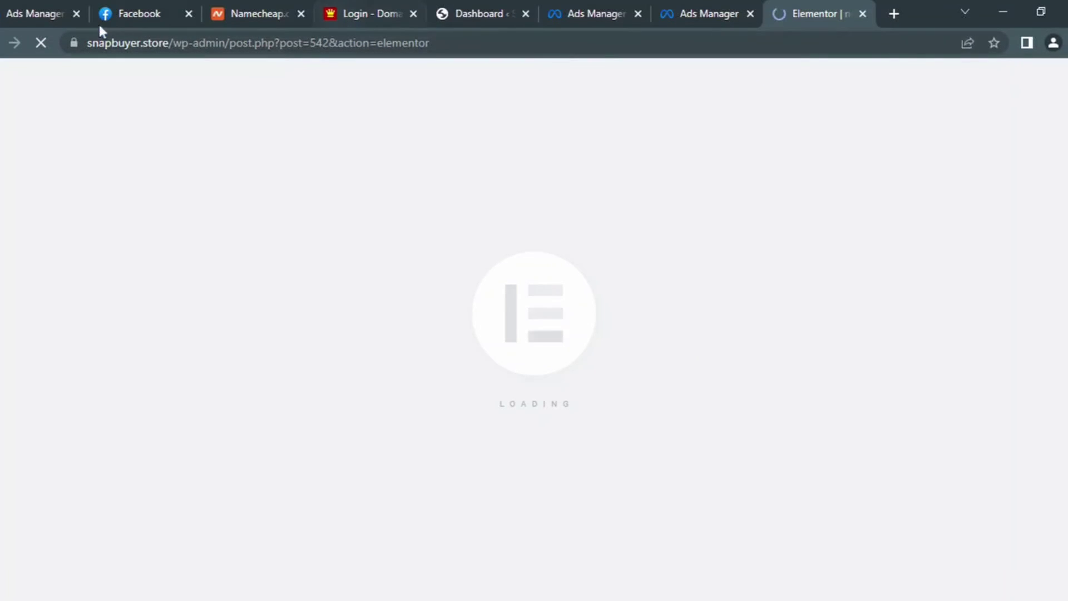
- Go back from the Elementor editor to the snapbuyer.store Pages list and scroll through it
left_click(0, 45)
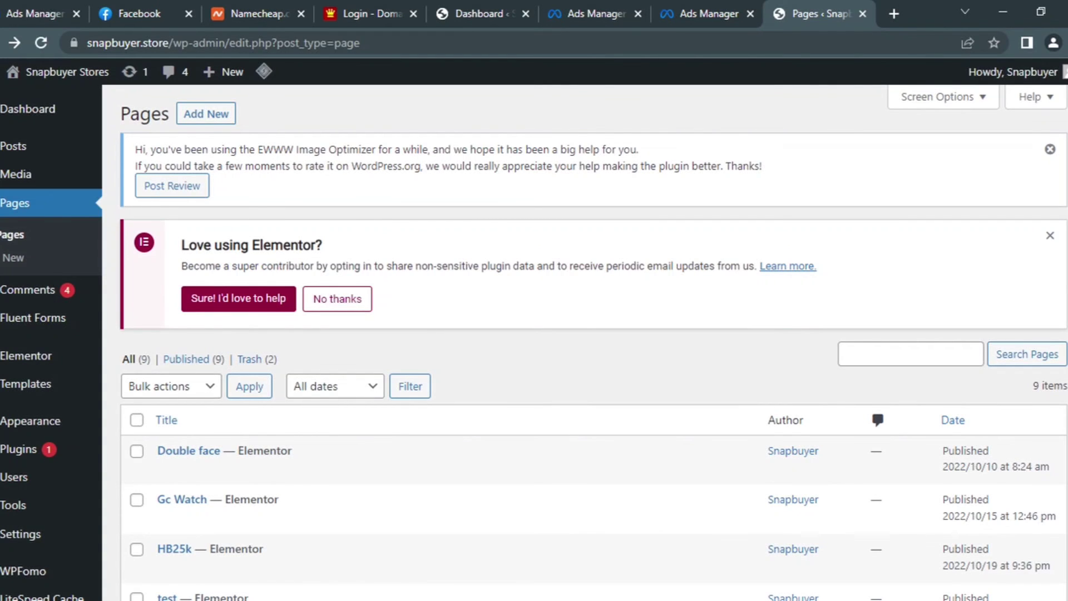
scroll(593, 342, "down", 3)
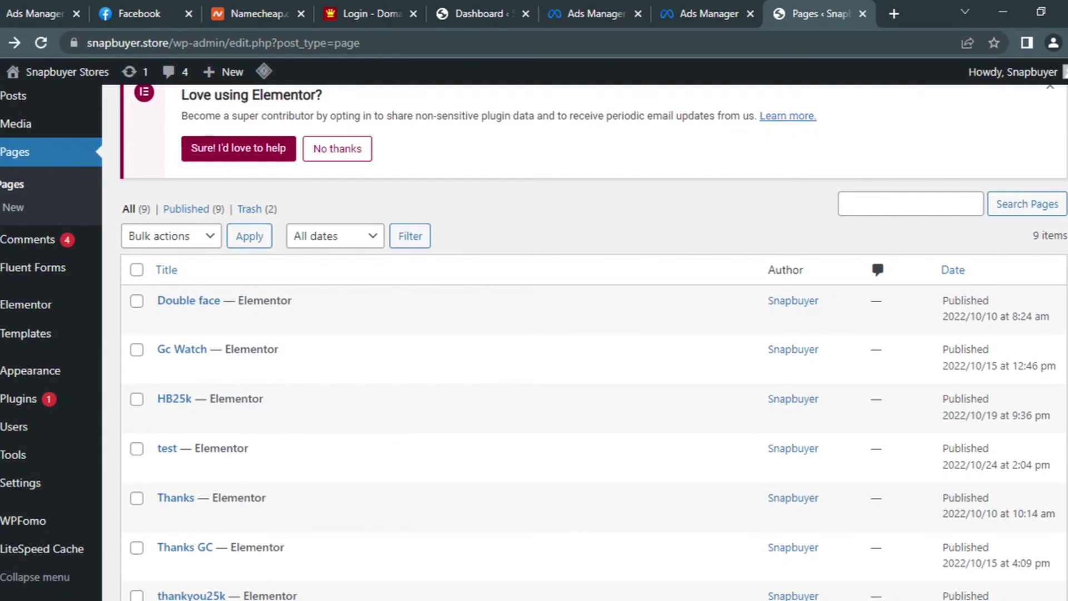
mouse_move(43, 470)
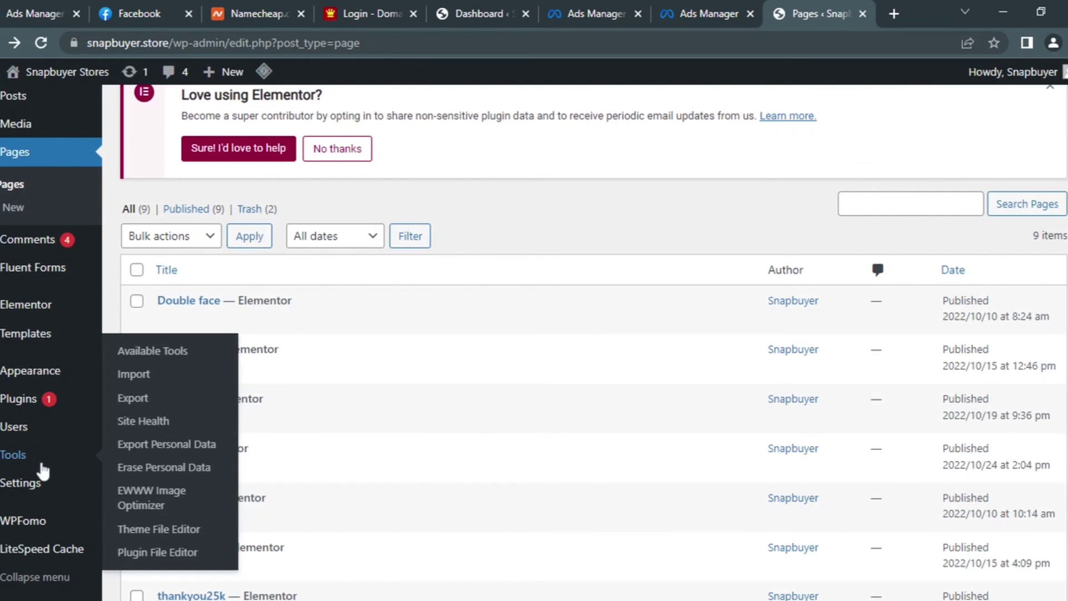